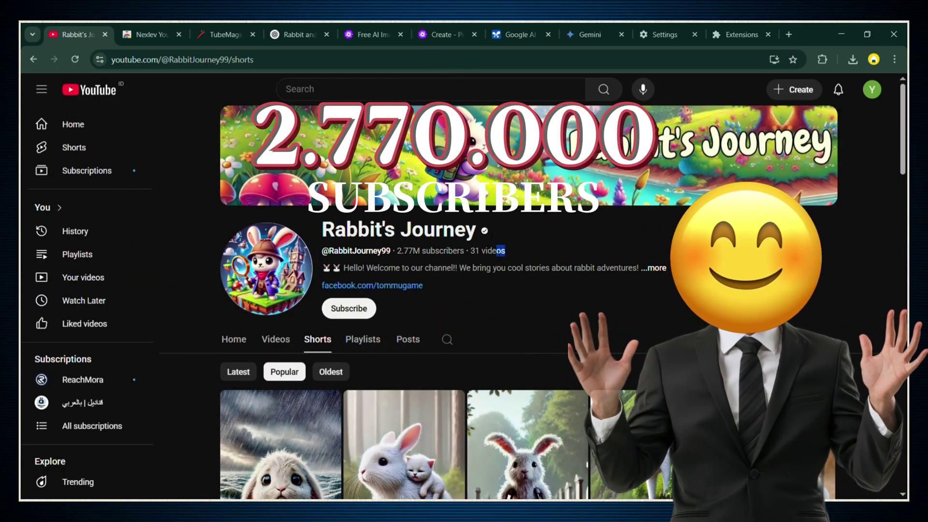
Highlight the 31-video count, browse and skip through Shorts, then return to the Rabbit's Journey channel.
drag(496, 252, 470, 251)
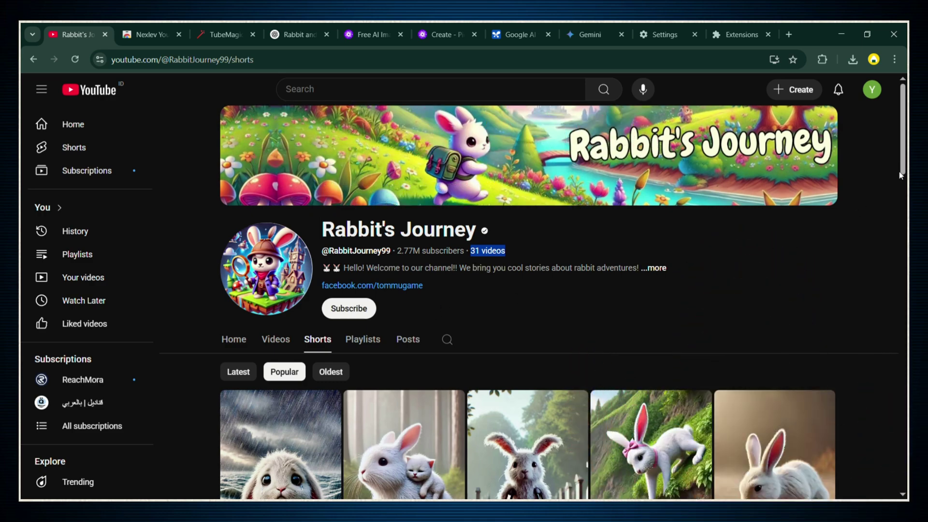
scroll(905, 169, down, 5)
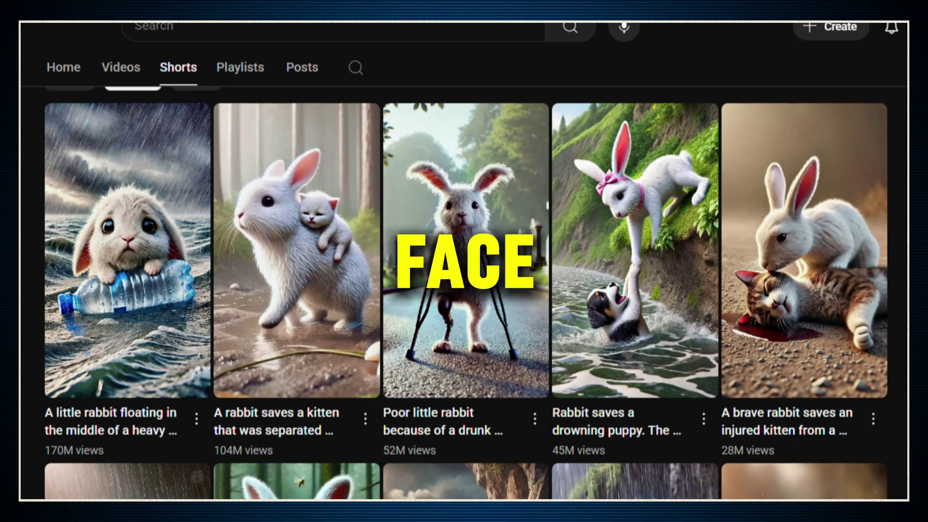
scroll(783, 451, down, 1)
scroll(464, 290, down, 5)
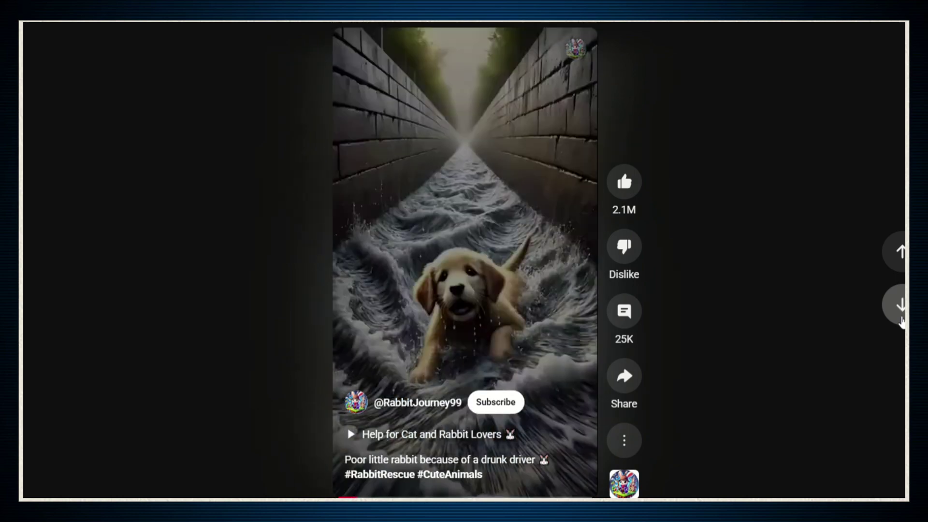
click(901, 319)
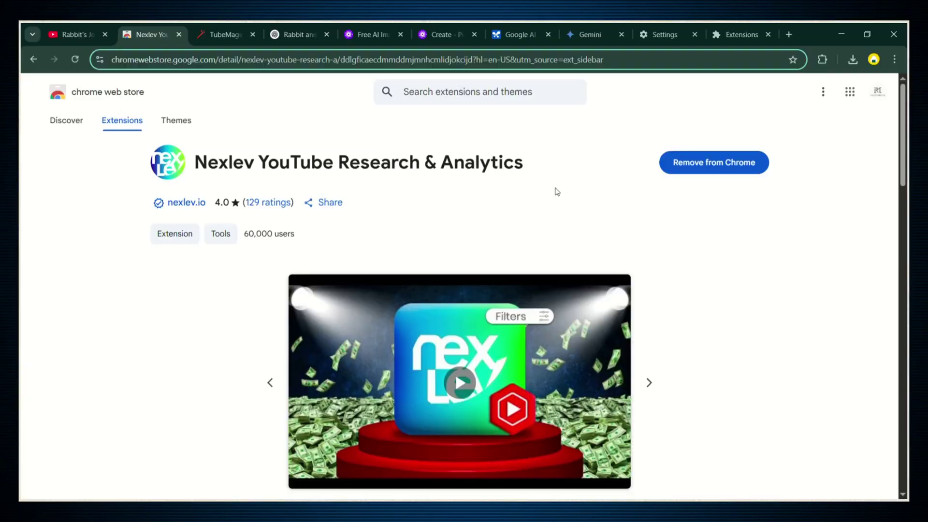
click(76, 30)
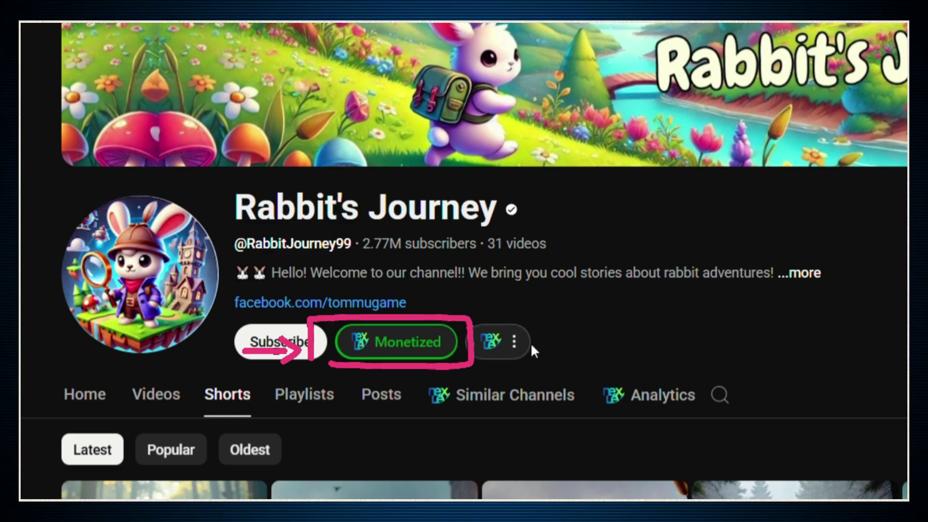
click(513, 342)
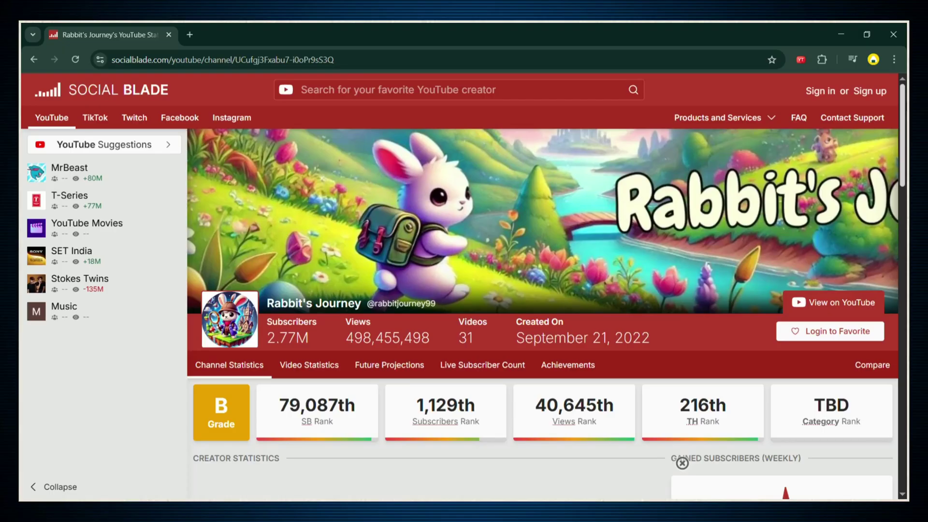
scroll(681, 463, down, 8)
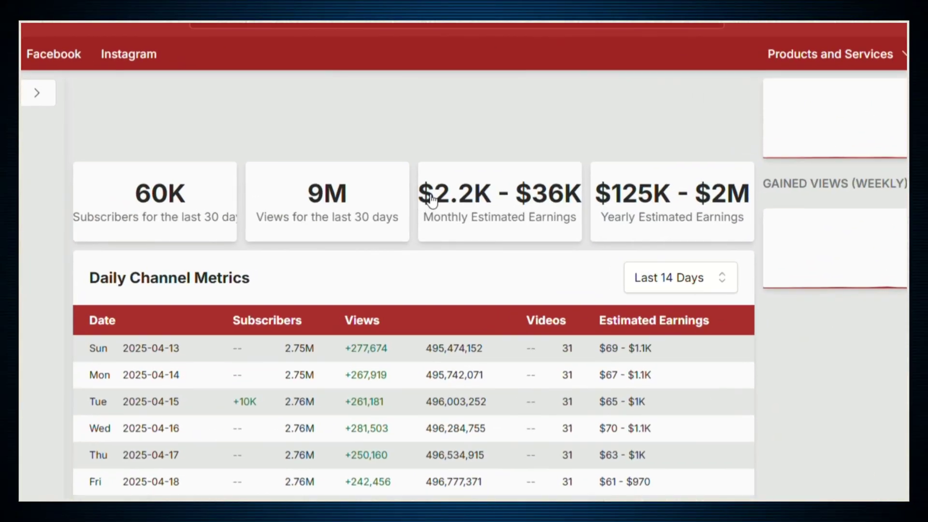
drag(432, 199, 570, 209)
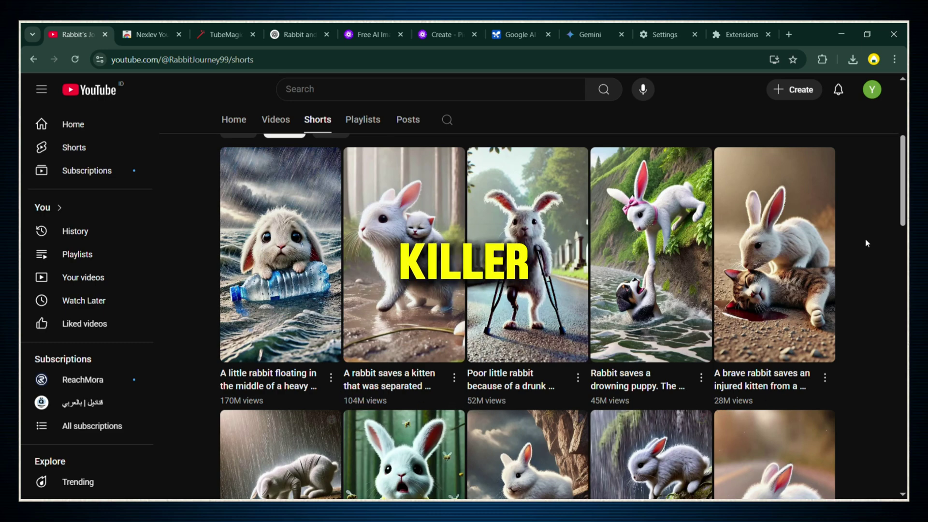
Scroll the TubeMagic homepage, highlight its headline, and browse the Ideate & Research tool cards.
scroll(505, 405, down, 5)
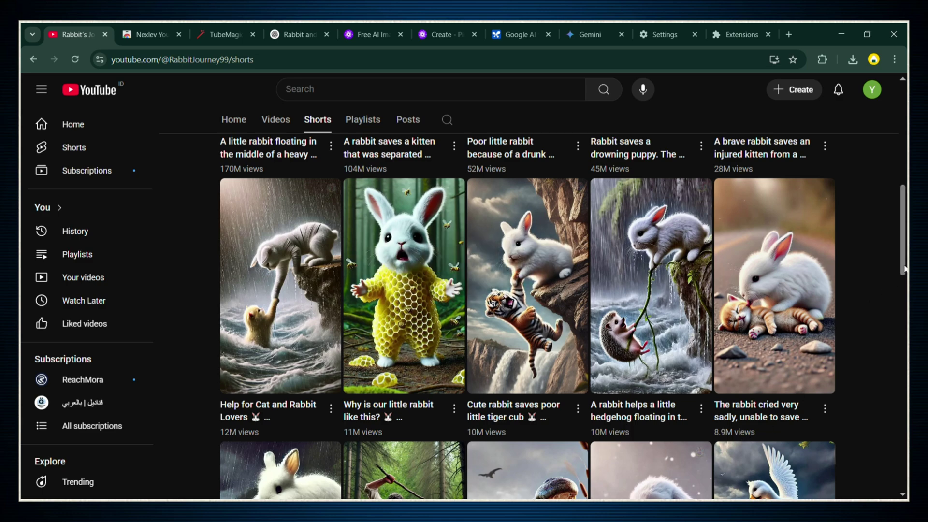
scroll(628, 429, up, 8)
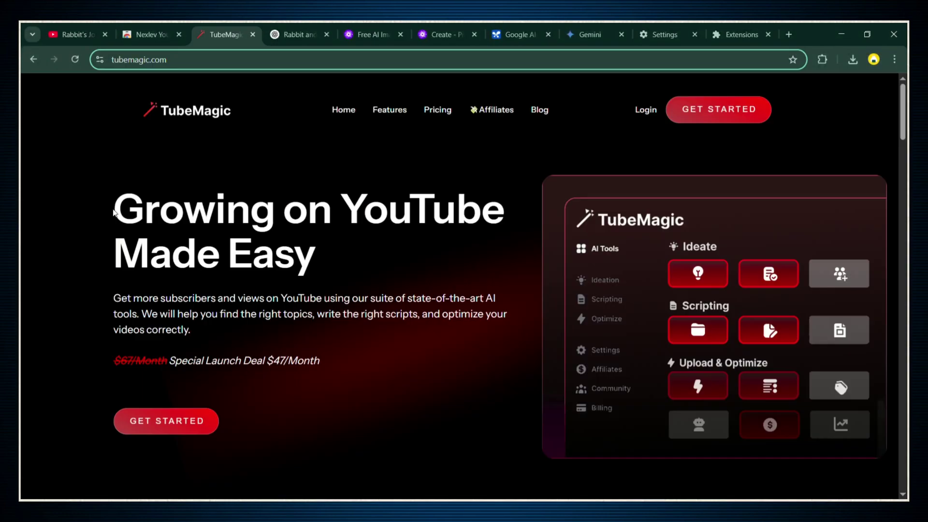
drag(114, 196, 381, 264)
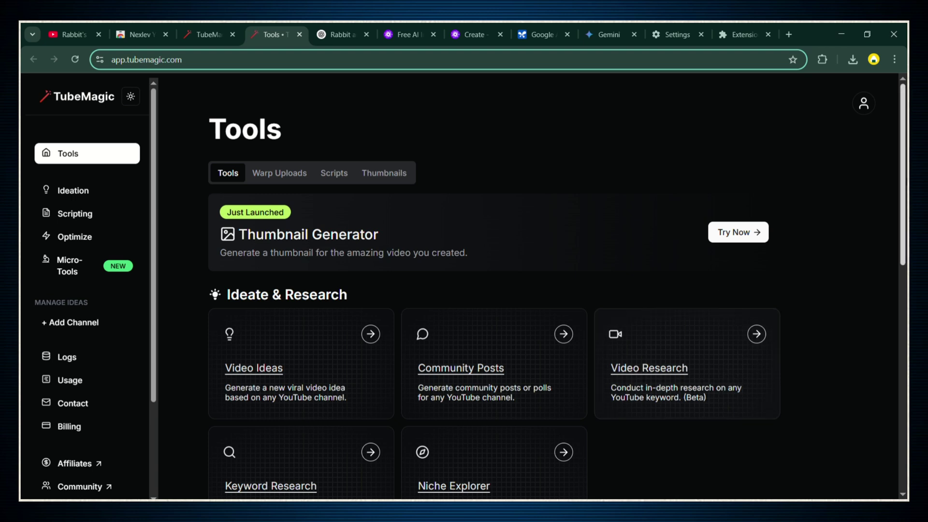
scroll(556, 289, down, 3)
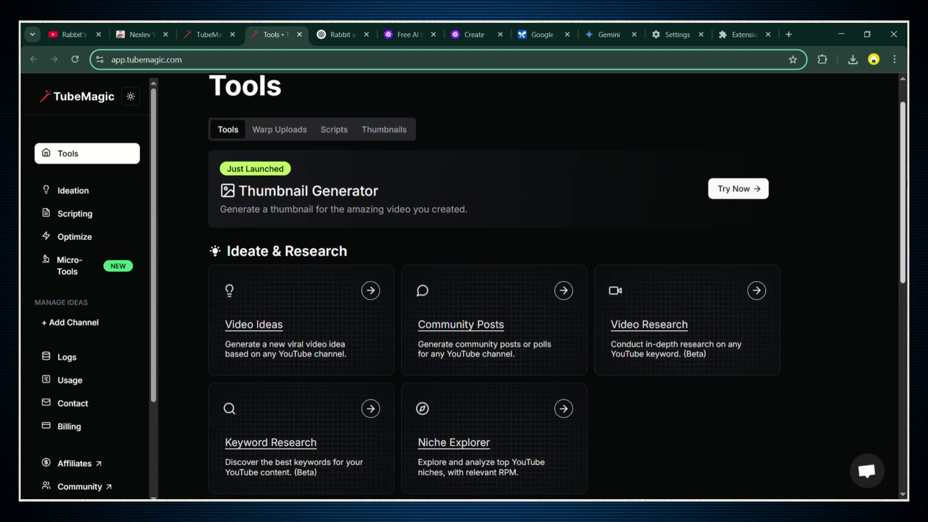
scroll(556, 290, up, 2)
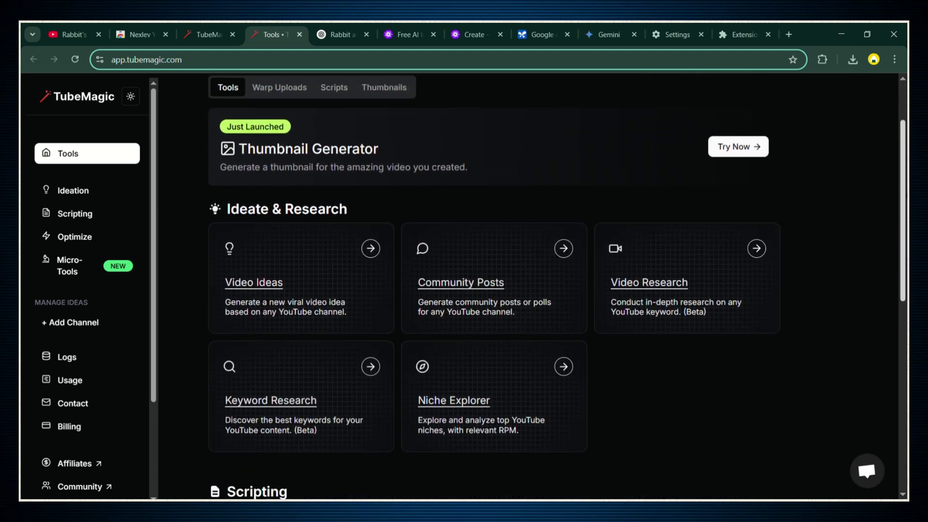
scroll(556, 290, up, 1)
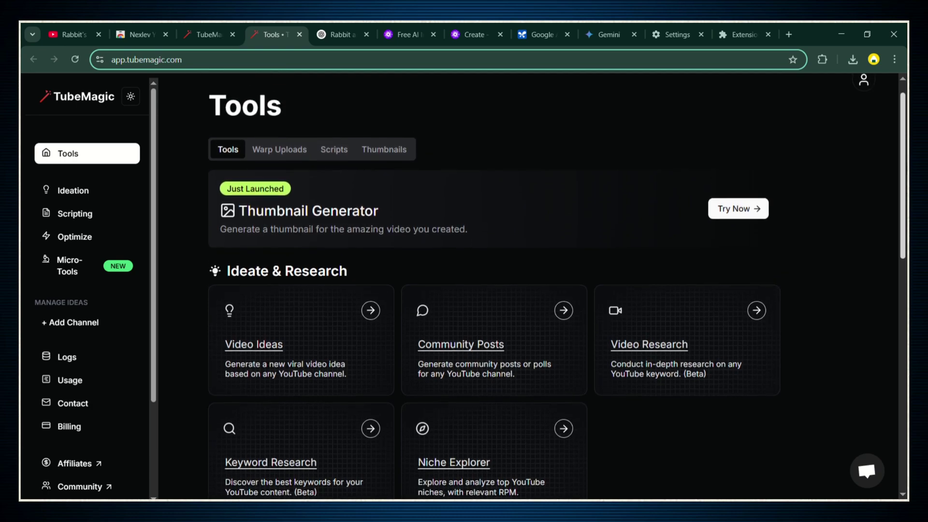
scroll(556, 290, down, 1)
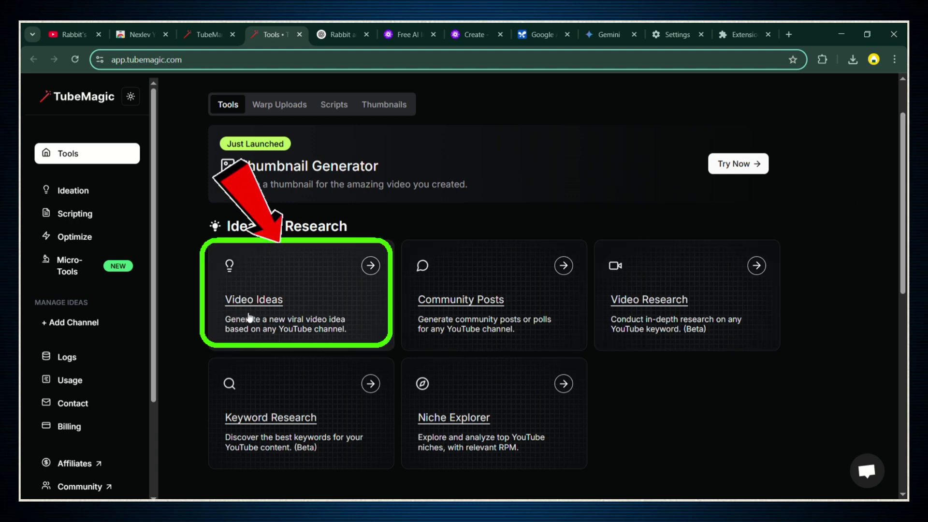
Open Video Ideas, enter the Rabbit's Journey channel URL, and generate an idea.
click(251, 310)
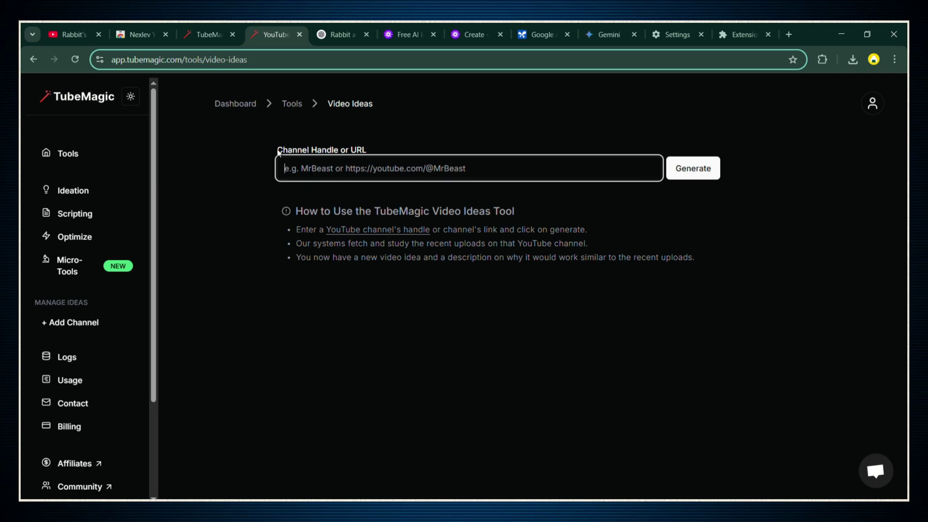
drag(278, 153, 357, 151)
click(279, 177)
key(ctrl+1)
click(176, 61)
click(267, 34)
click(706, 169)
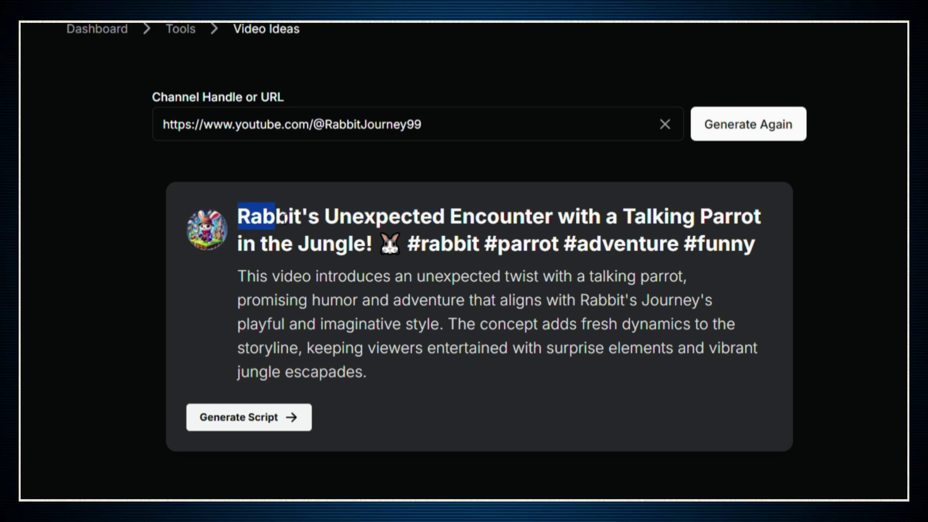
Select the generated idea's title and its description paragraph.
drag(290, 215, 760, 229)
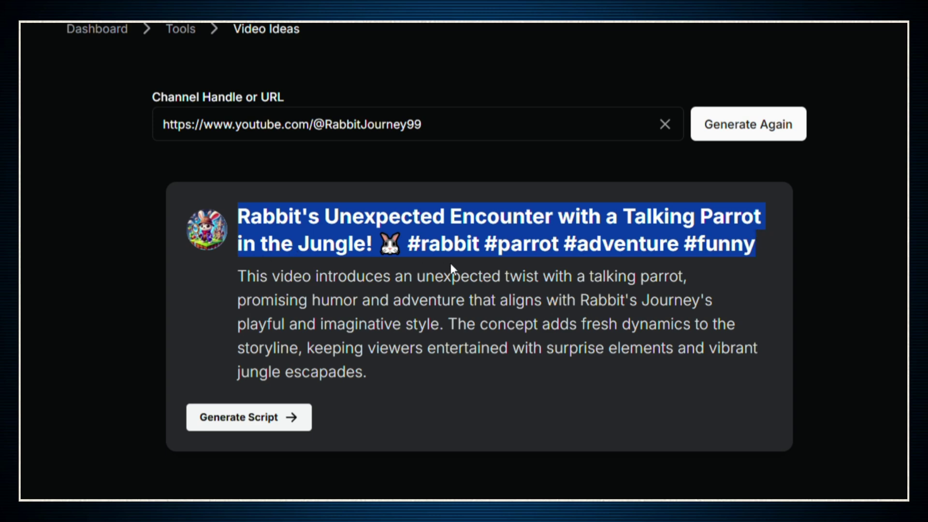
click(762, 252)
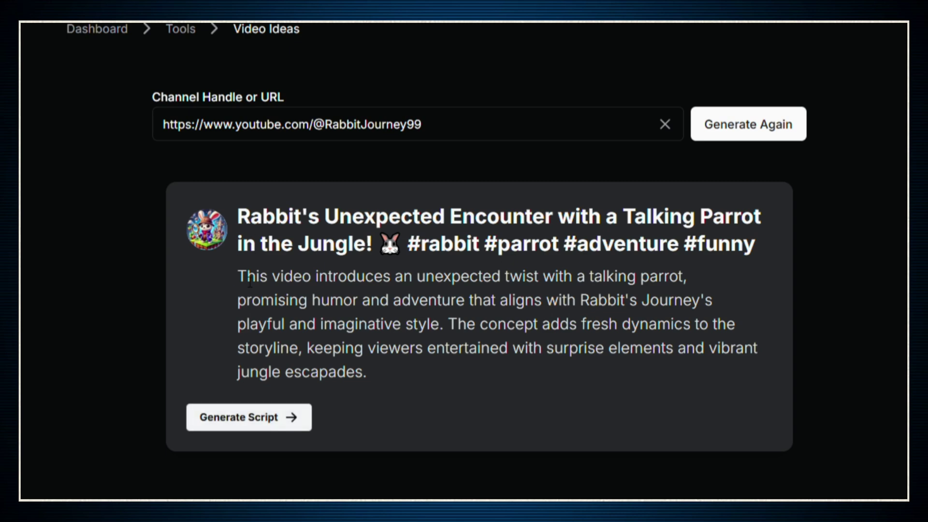
drag(238, 277, 677, 400)
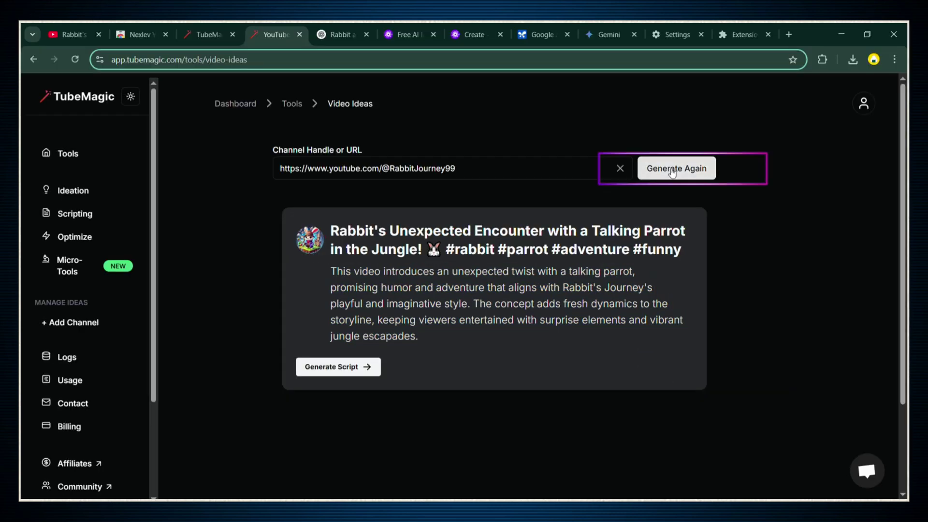
Generate two more video ideas and start selecting the newest title.
click(672, 169)
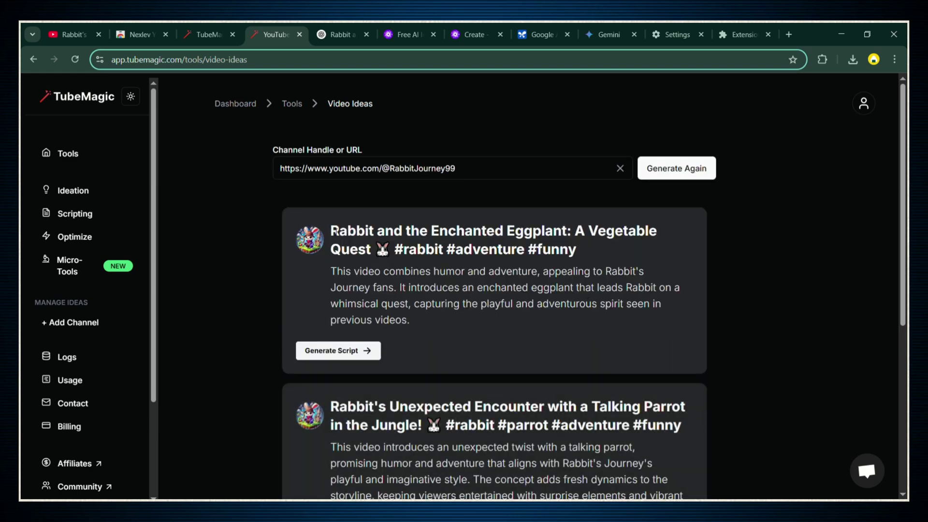
click(677, 169)
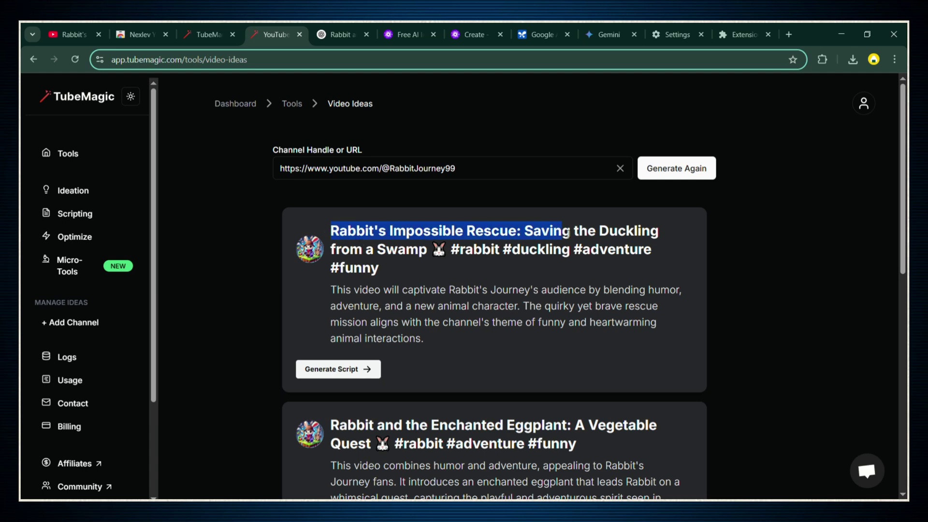
drag(647, 239, 426, 258)
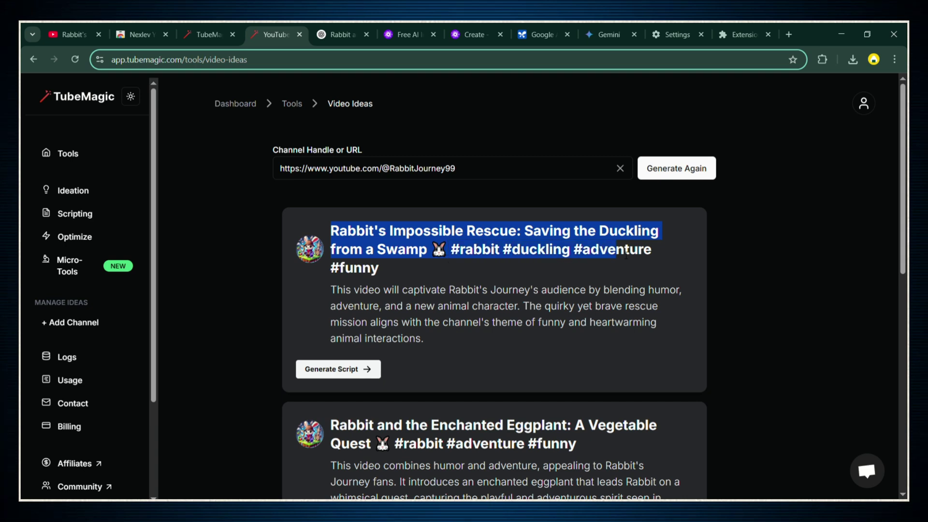
drag(630, 254, 622, 274)
click(736, 293)
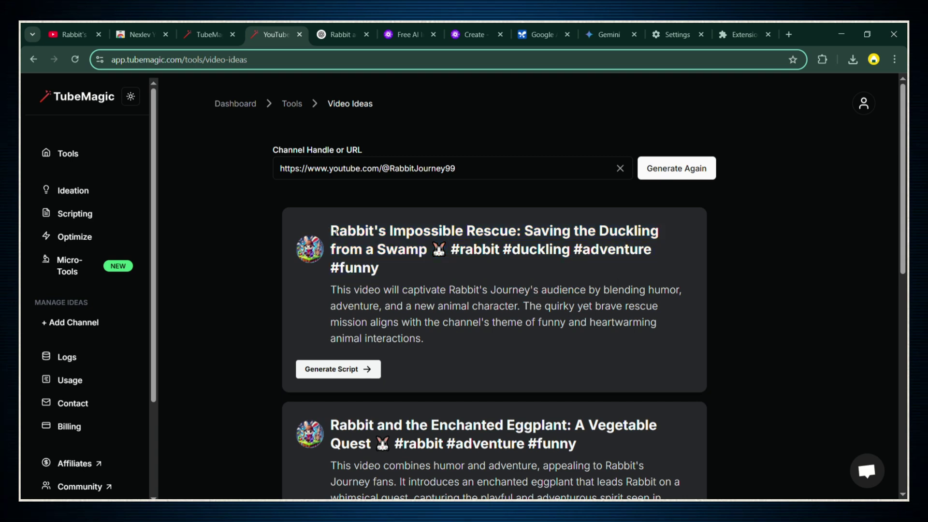
Select the Impossible Rescue duckling idea's title and description and send it to Script Writer.
drag(356, 231, 420, 280)
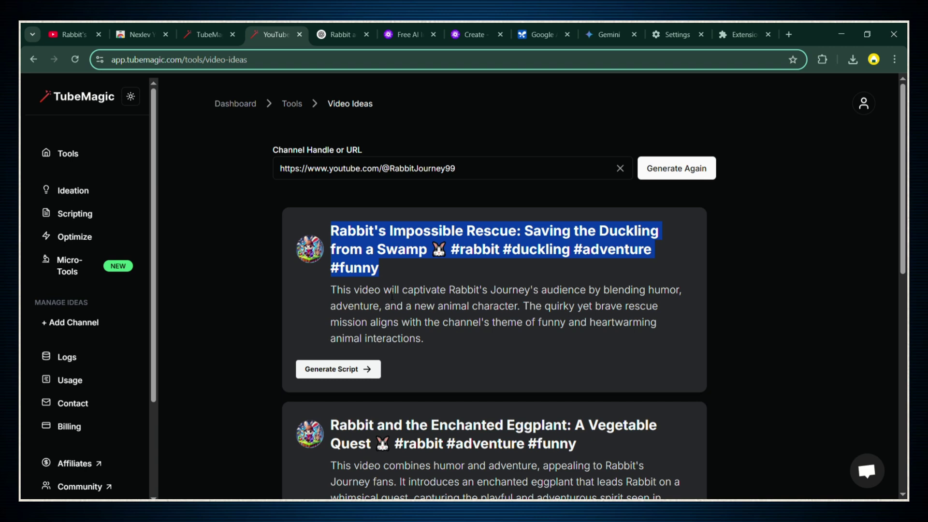
click(376, 272)
drag(376, 297, 437, 306)
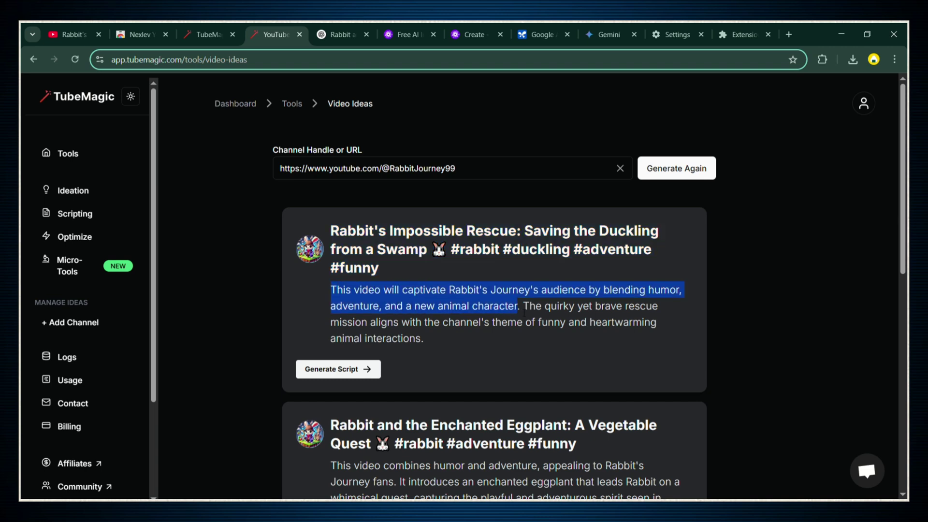
drag(531, 311, 541, 342)
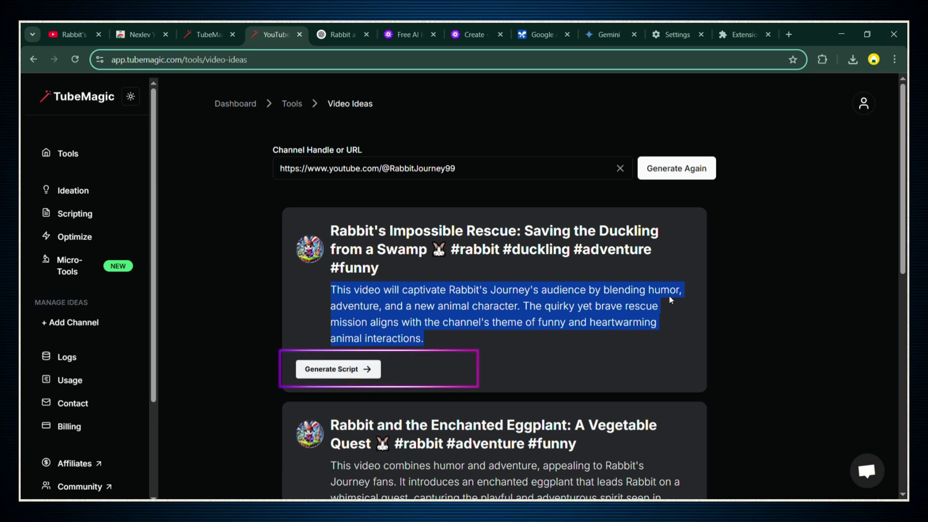
click(334, 369)
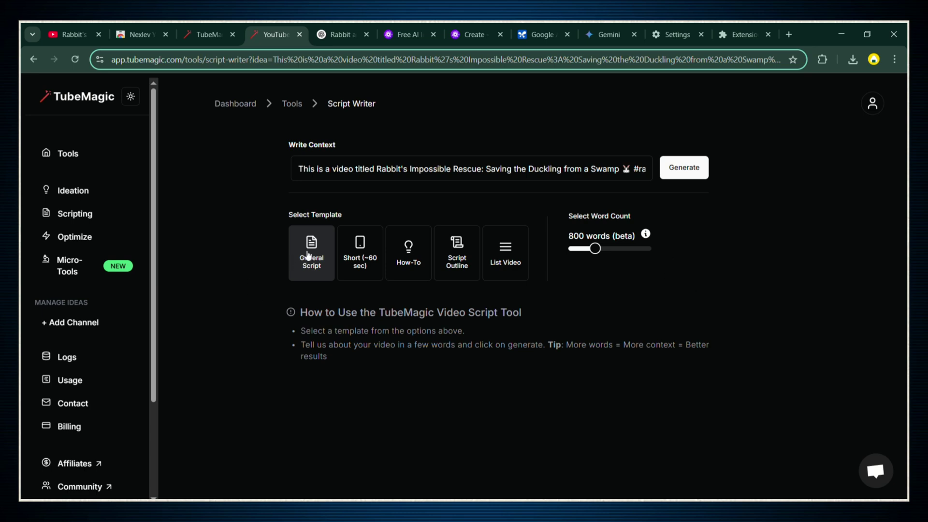
drag(598, 250, 565, 251)
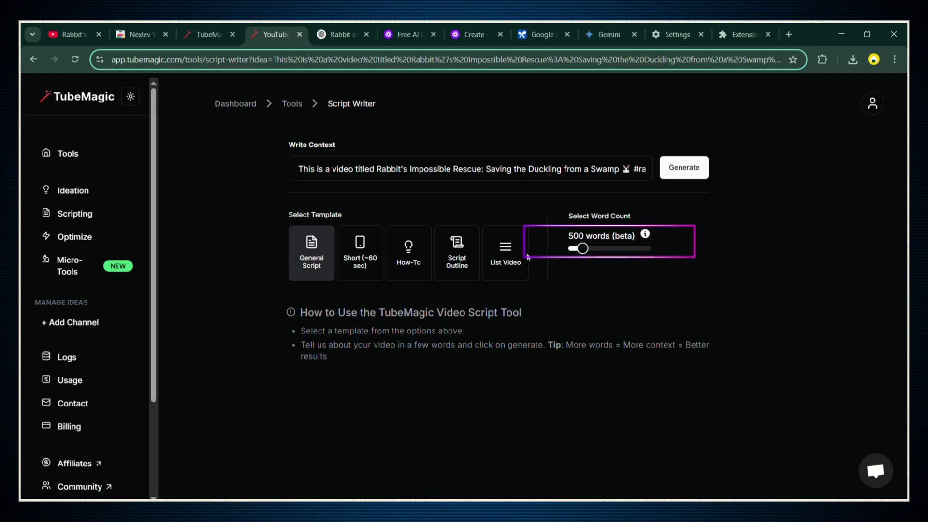
click(366, 260)
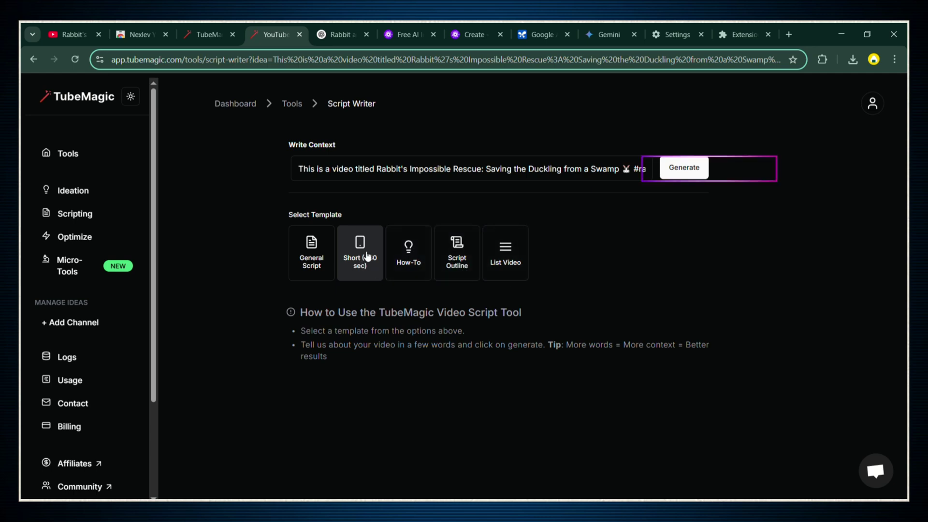
click(684, 168)
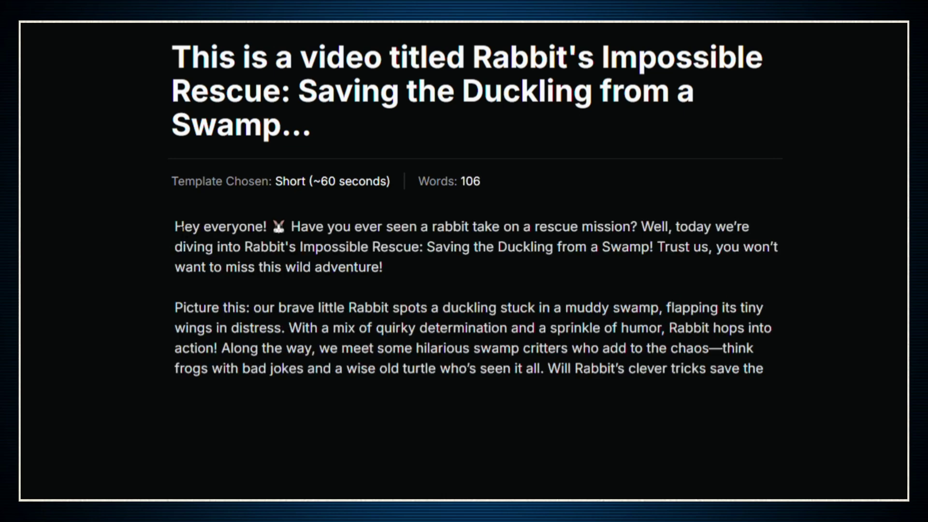
drag(176, 227, 739, 266)
click(358, 304)
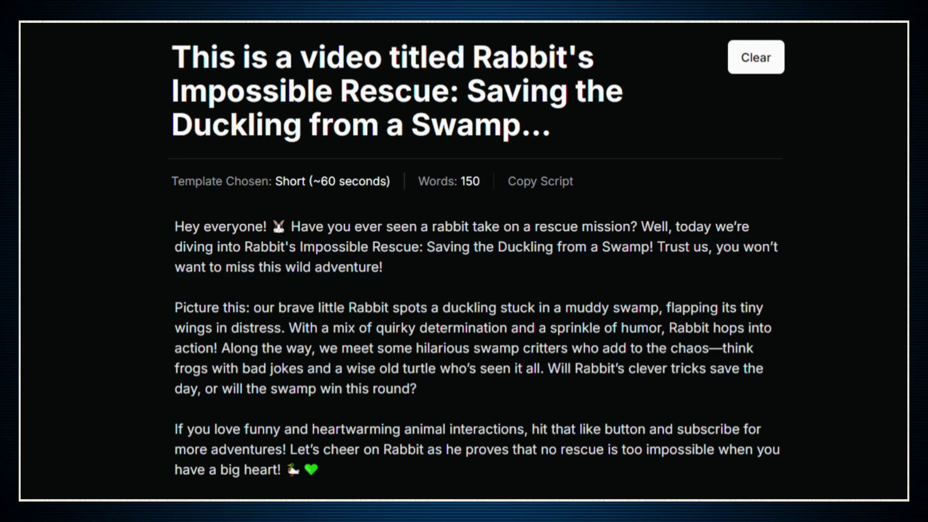
drag(175, 308, 721, 328)
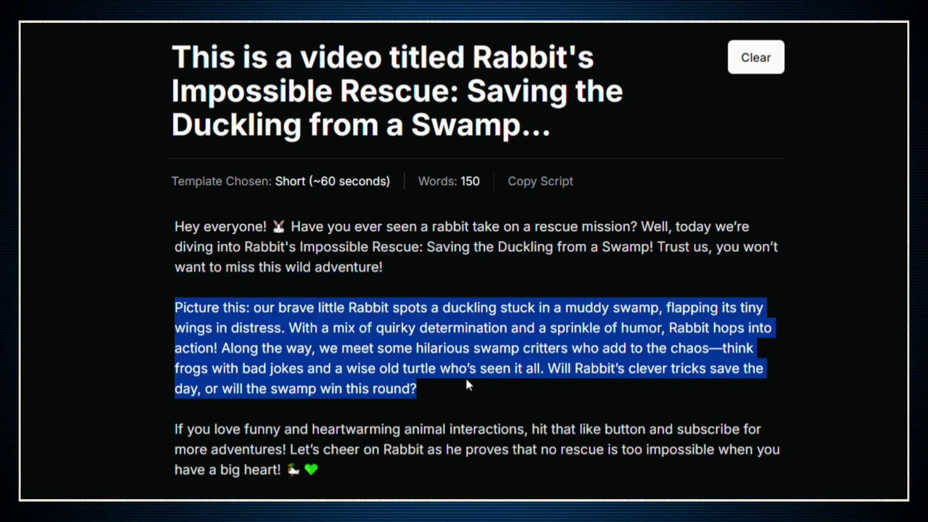
drag(175, 429, 366, 481)
click(254, 478)
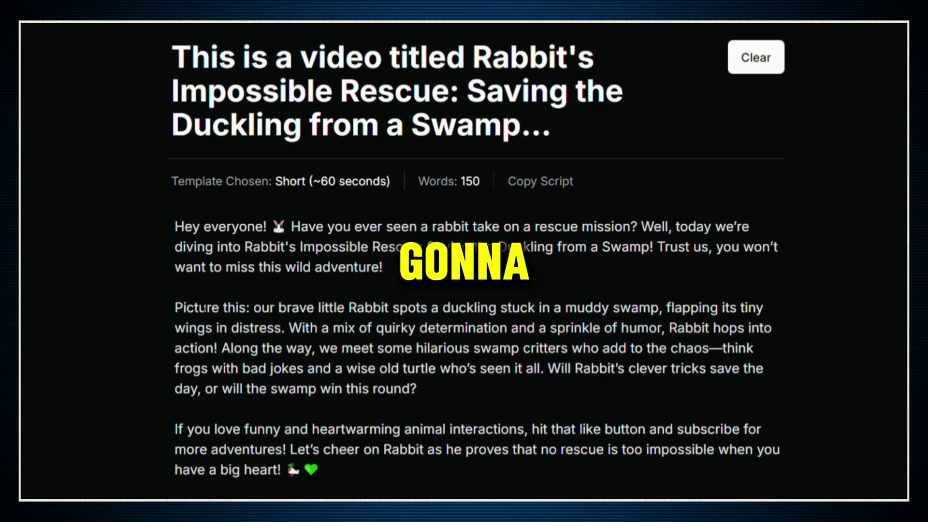
drag(184, 308, 440, 389)
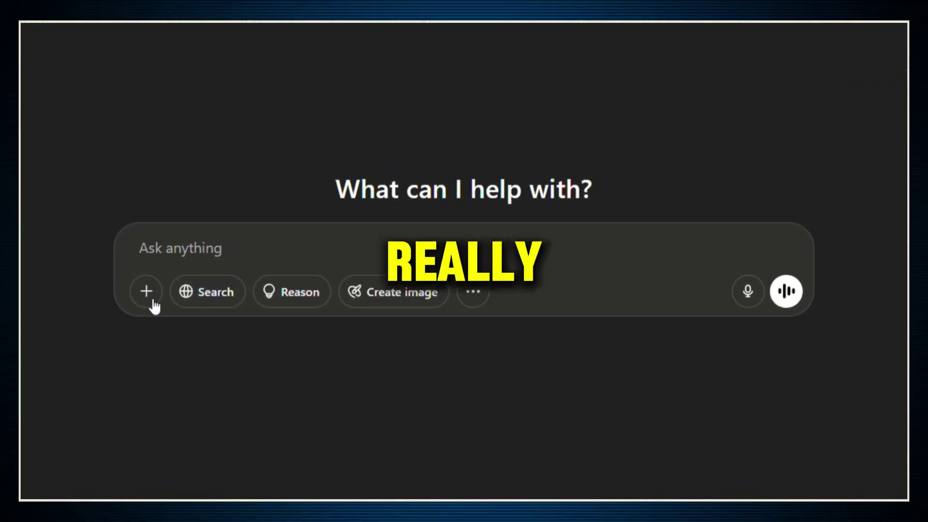
Paste the hyper-realistic White Rabbit image-prompt instructions into the ChatGPT message box.
click(164, 257)
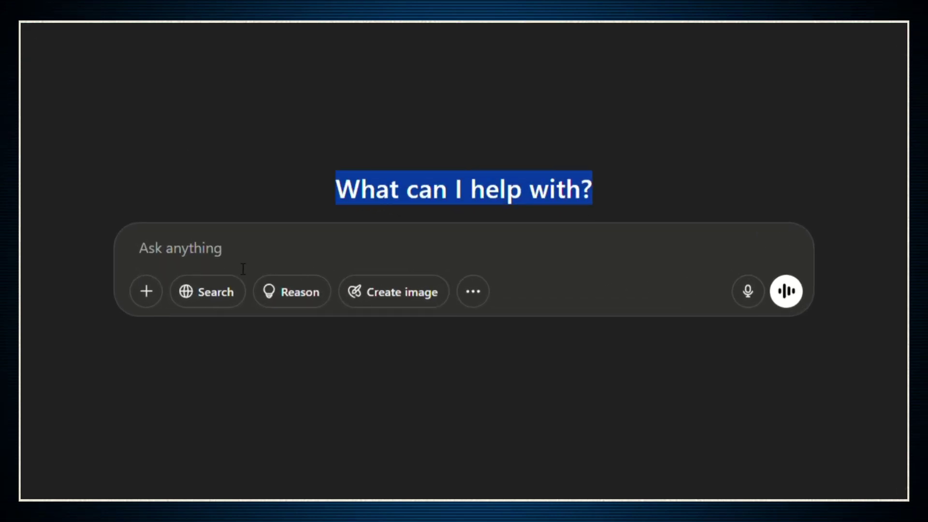
click(230, 260)
key(ctrl+v)
scroll(800, 194, up, 1)
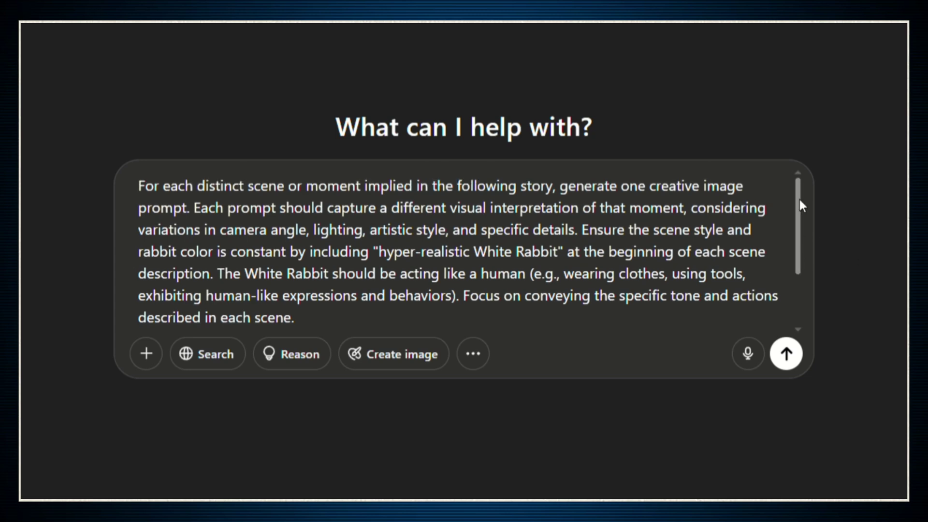
drag(145, 195, 758, 240)
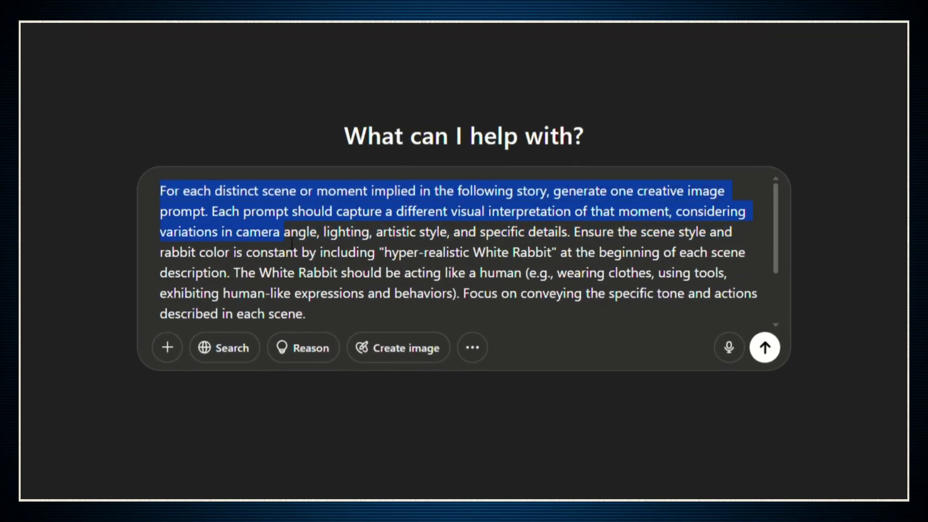
drag(282, 242, 358, 263)
drag(659, 263, 500, 312)
scroll(777, 220, down, 3)
Replace [Insert your story here] with the duckling swamp story and send the prompt.
triple_click(242, 315)
drag(198, 314, 332, 315)
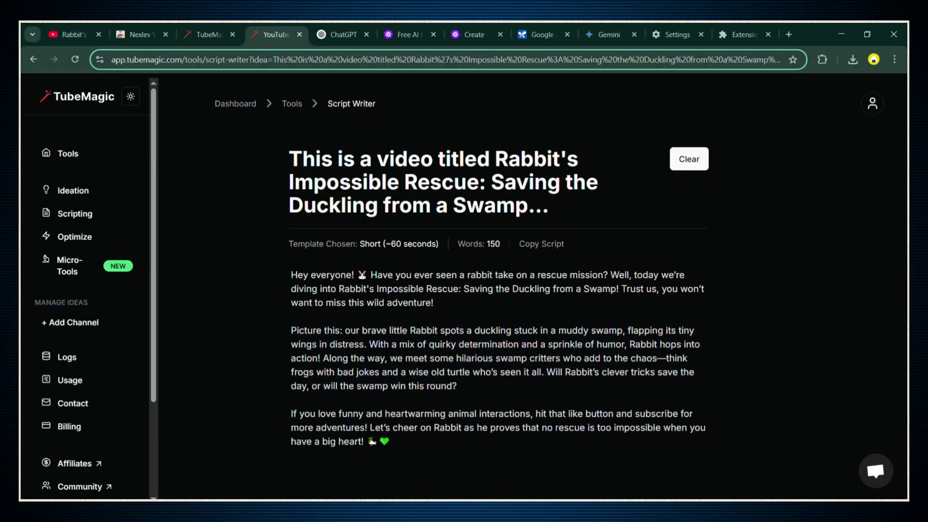
drag(288, 363, 457, 449)
key(ctrl+c)
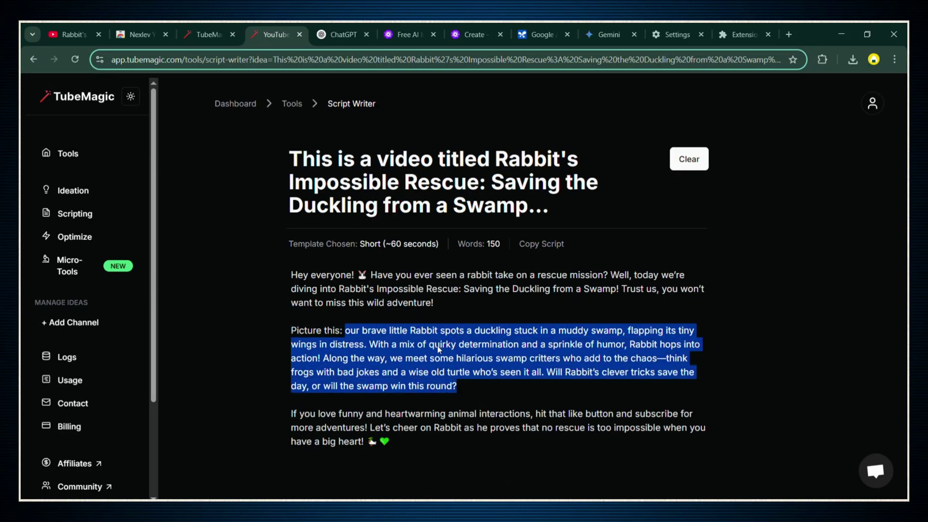
click(323, 27)
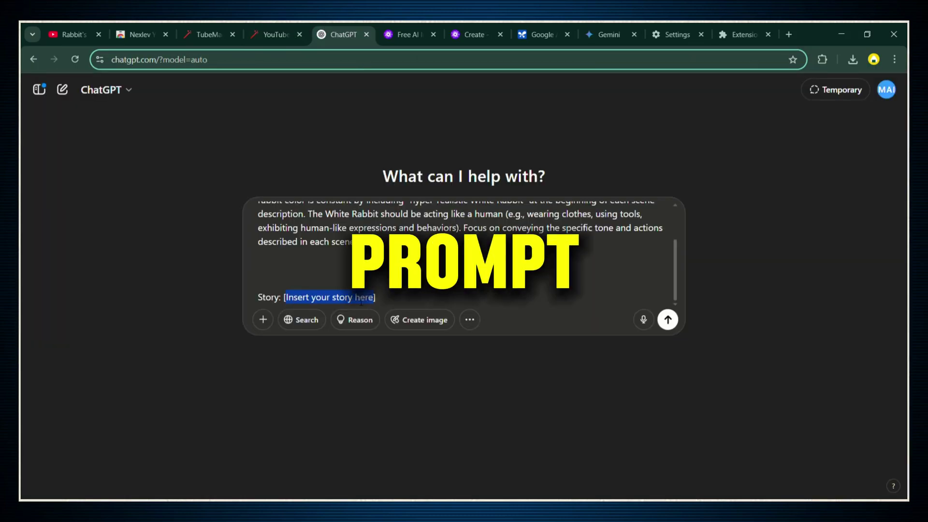
key(ctrl+v)
scroll(676, 277, down, 3)
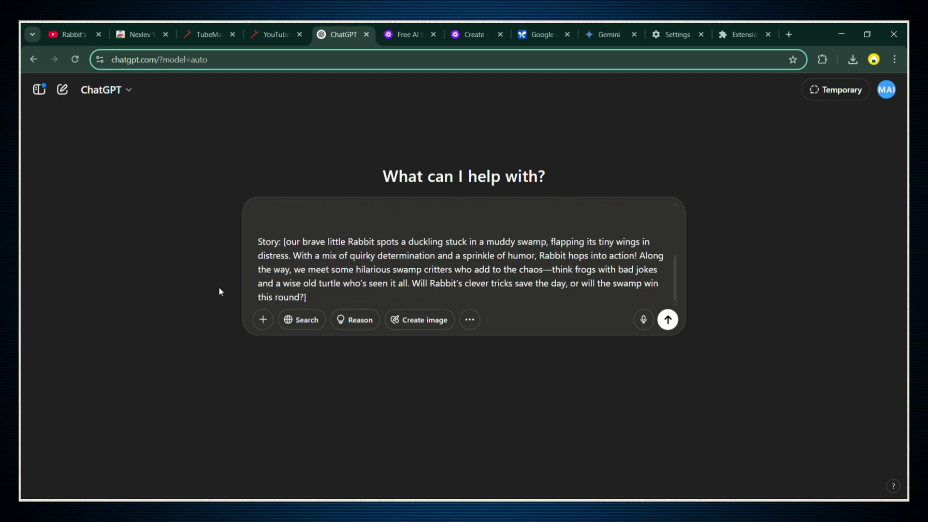
click(668, 319)
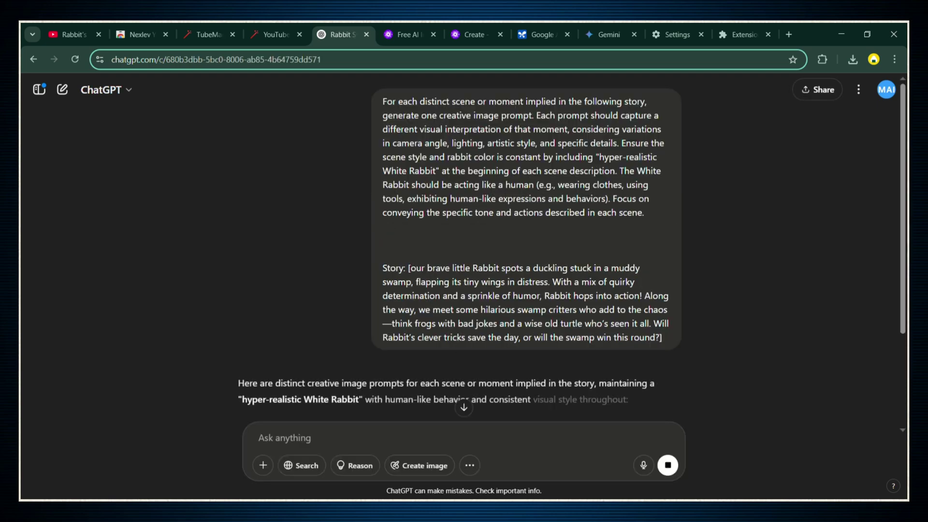
Scroll through the five scene prompts and copy the '1. The Discovery' prompt.
scroll(902, 284, down, 3)
scroll(904, 338, down, 5)
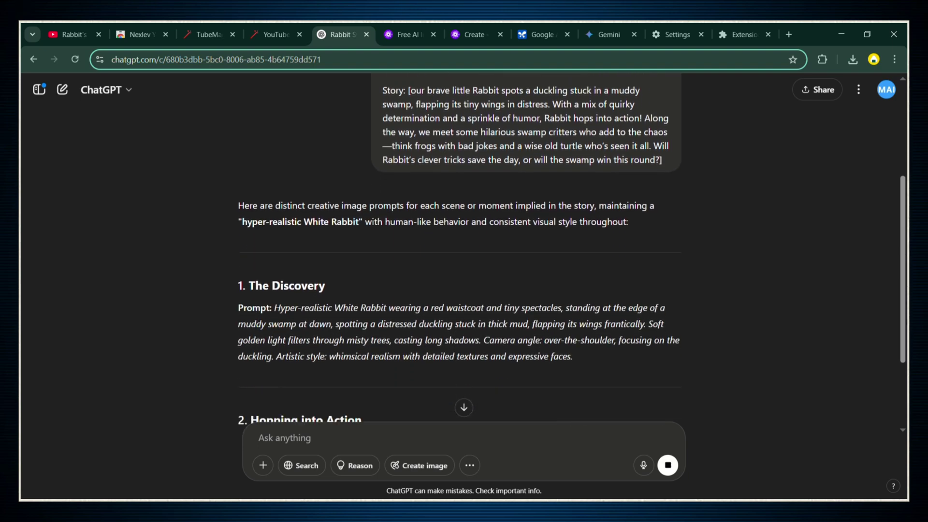
scroll(905, 415, down, 4)
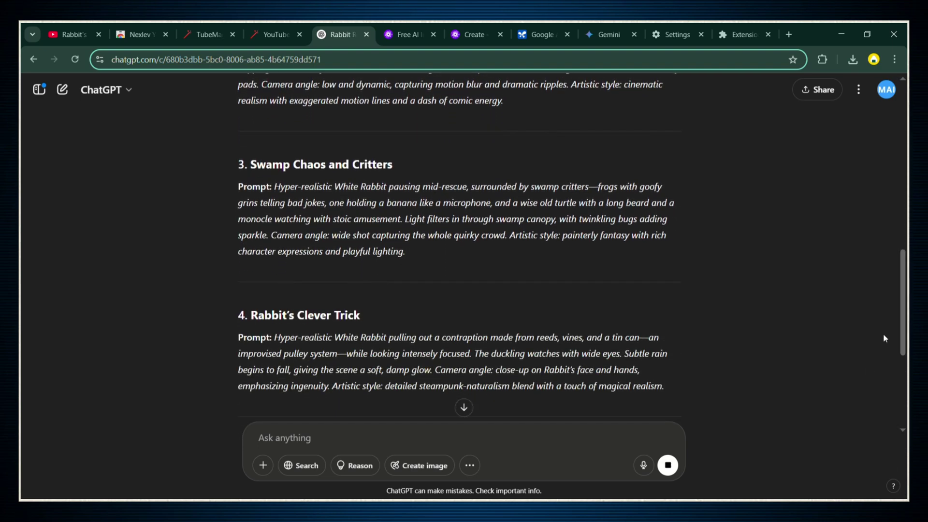
drag(903, 273, 889, 174)
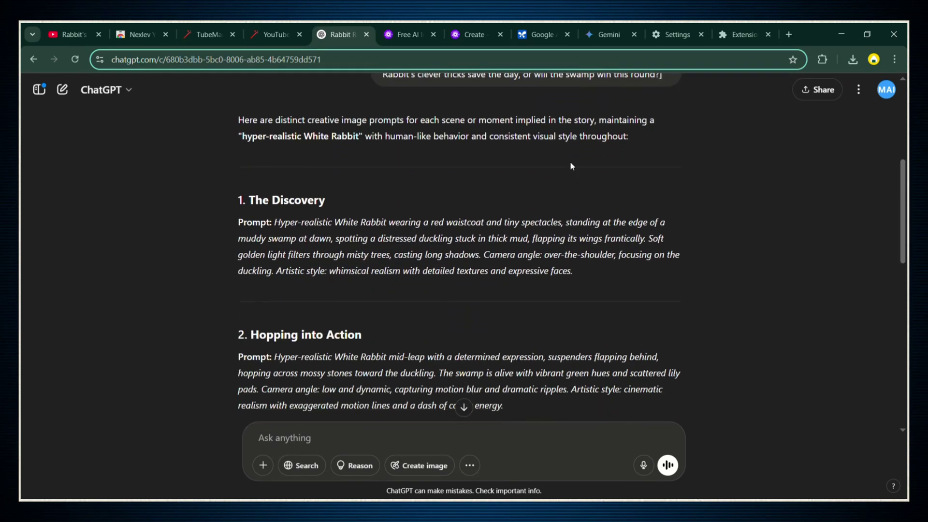
drag(238, 221, 622, 279)
key(ctrl+c)
drag(361, 334, 399, 299)
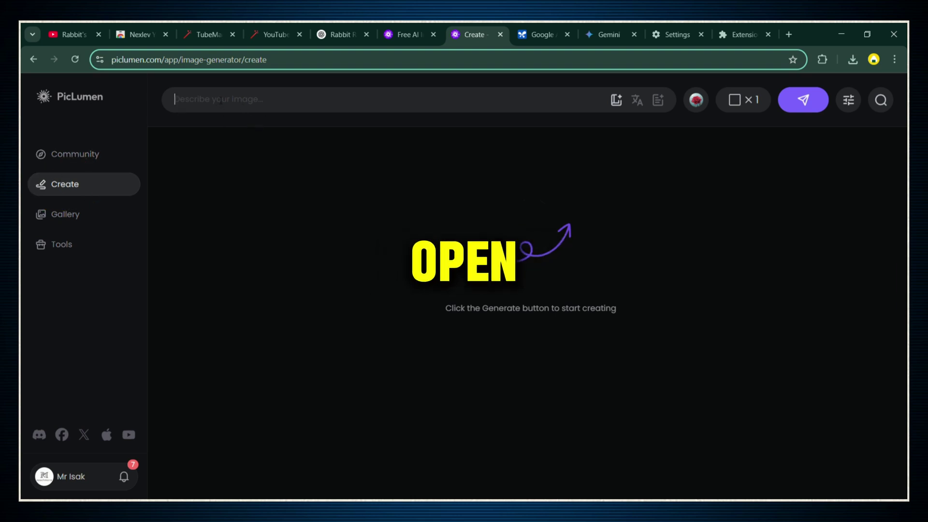
click(329, 25)
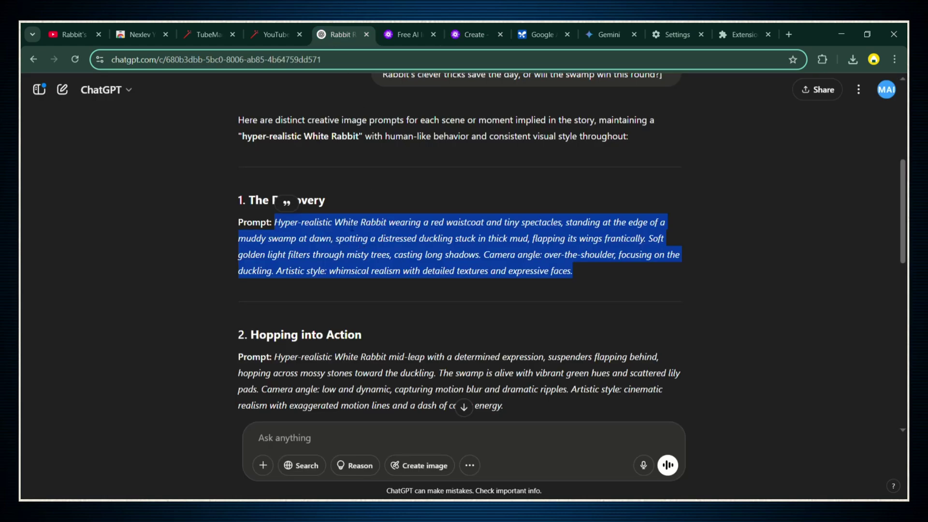
Paste The Discovery prompt into PicLumen and generate it at 9:16 aspect ratio.
click(453, 29)
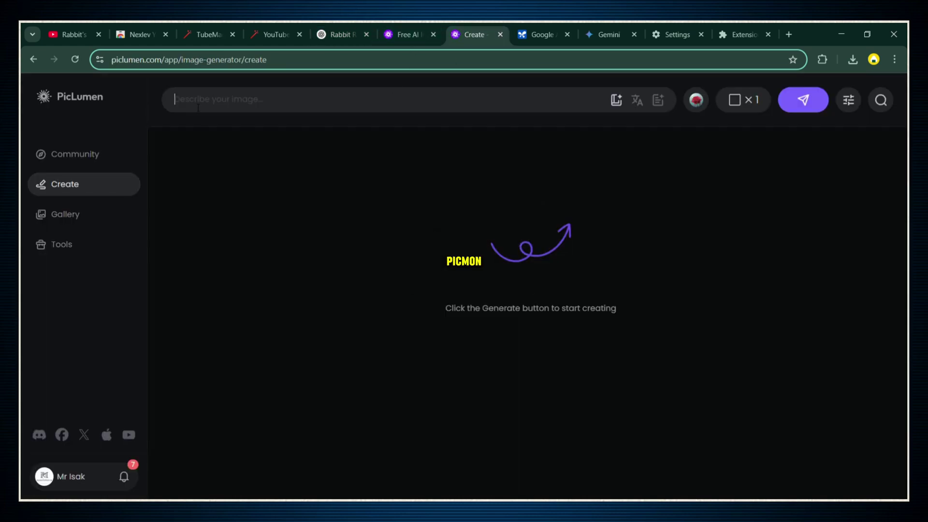
key(ctrl+v)
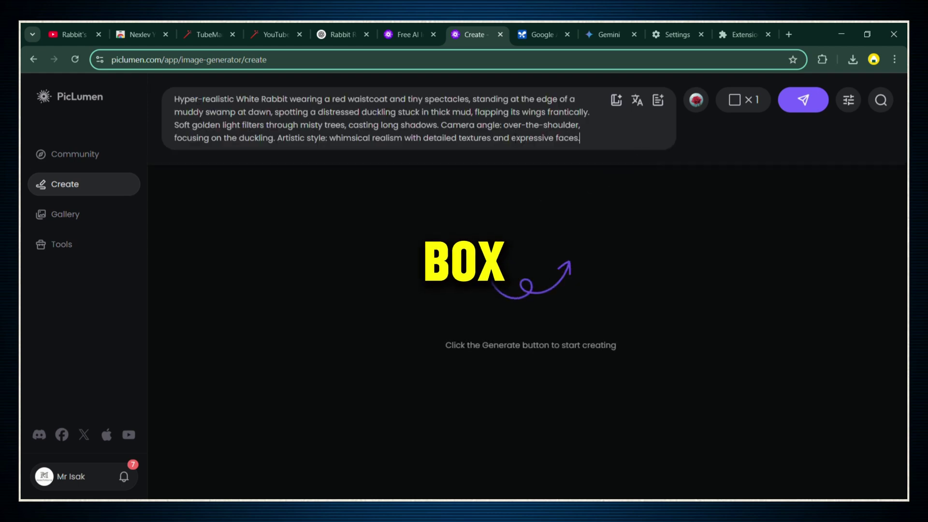
drag(174, 100, 591, 145)
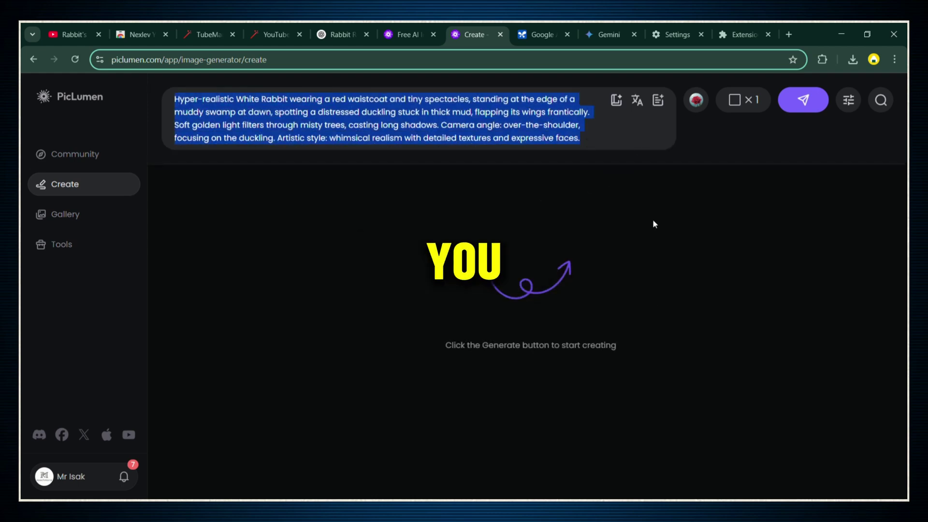
click(737, 101)
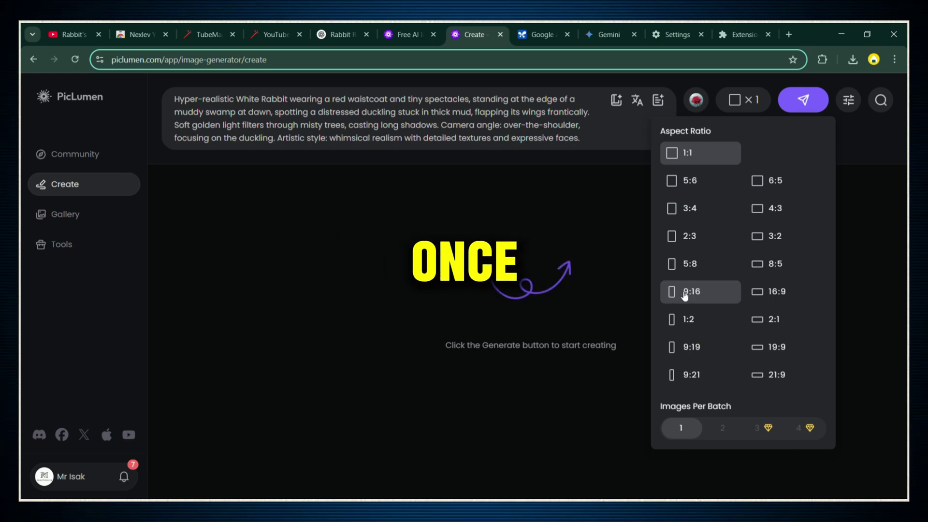
click(683, 292)
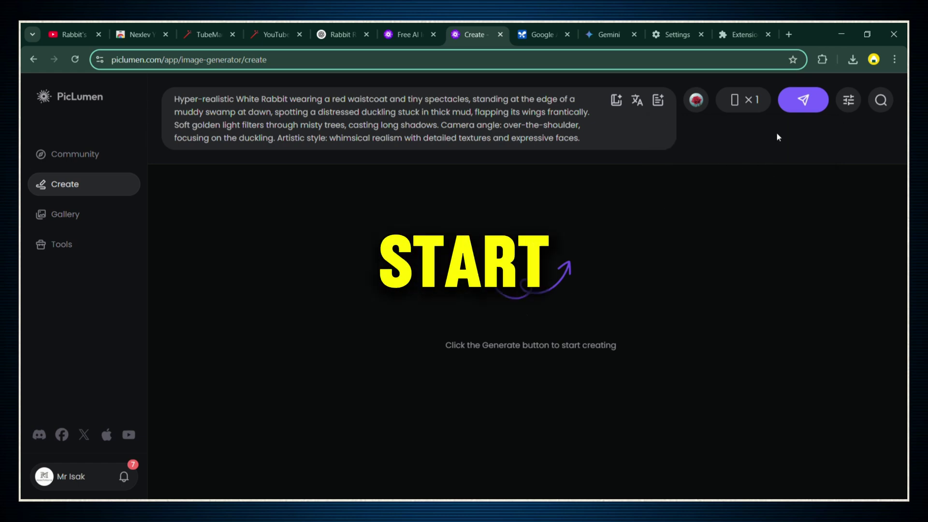
click(803, 100)
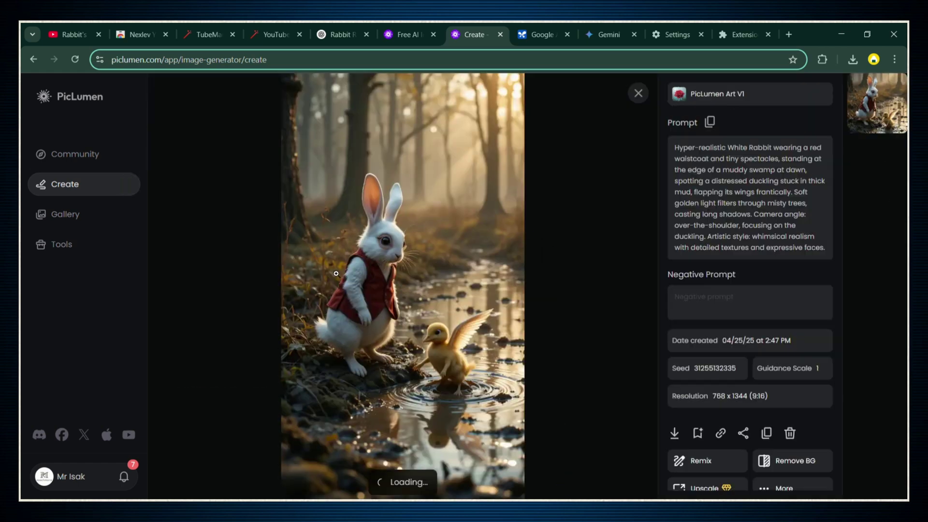
Preview the rabbit-and-duckling swamp image full size, then download it.
click(229, 276)
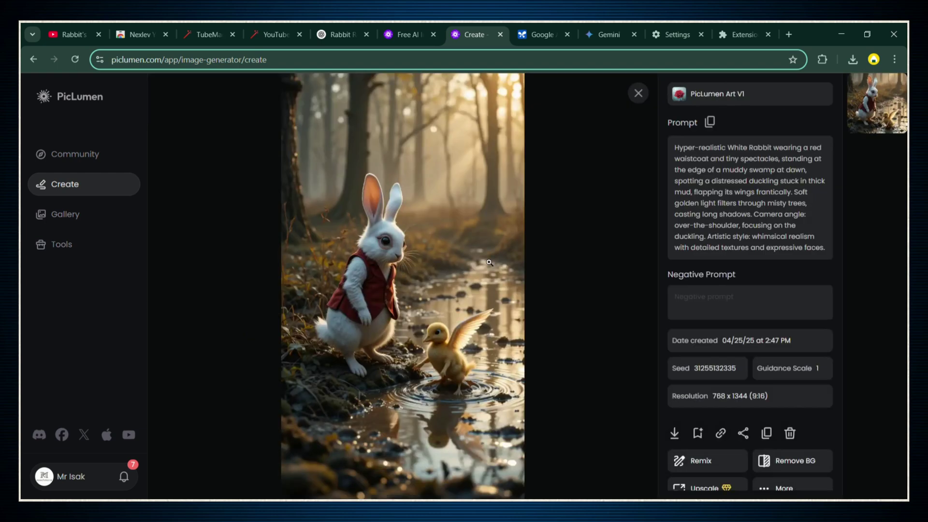
click(638, 93)
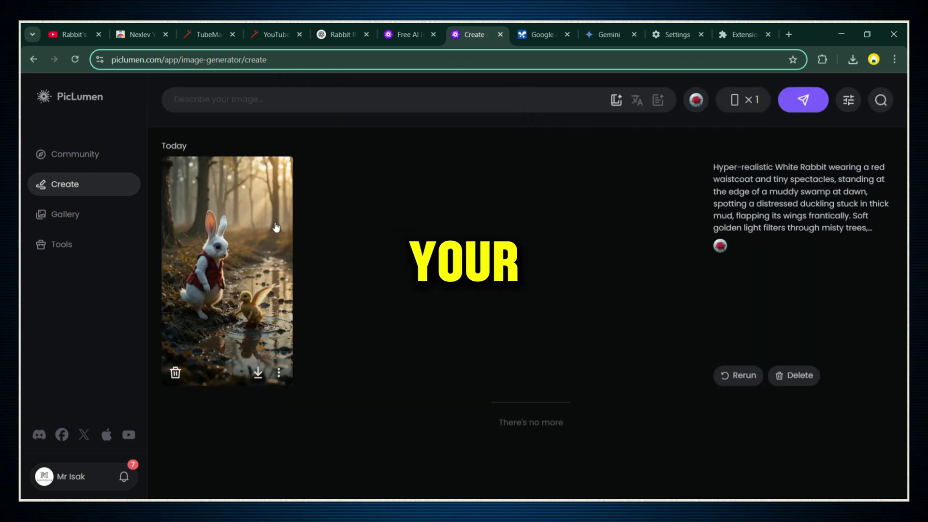
click(257, 373)
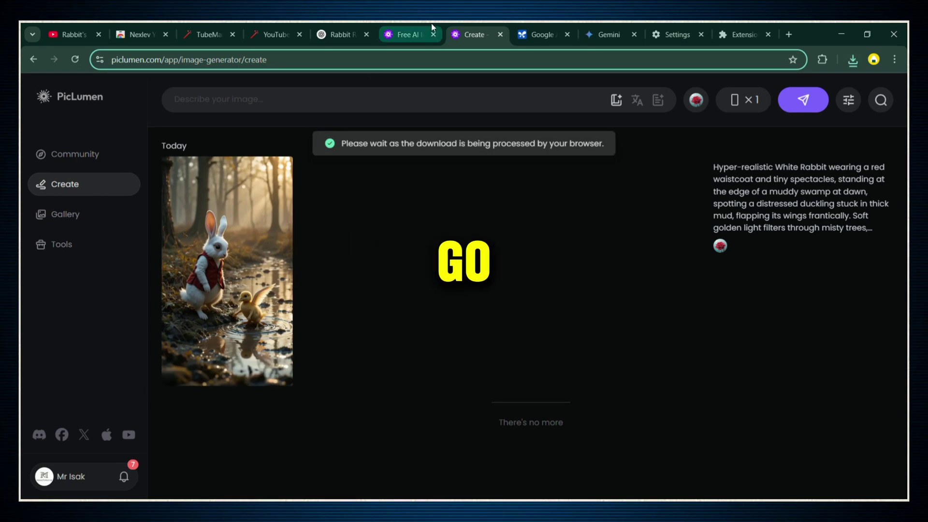
Copy the mid-leap scene prompt, generate it in PicLumen, and download the leaping rabbit image.
click(333, 34)
scroll(903, 163, down, 4)
drag(274, 145, 514, 208)
click(467, 27)
key(ctrl+v)
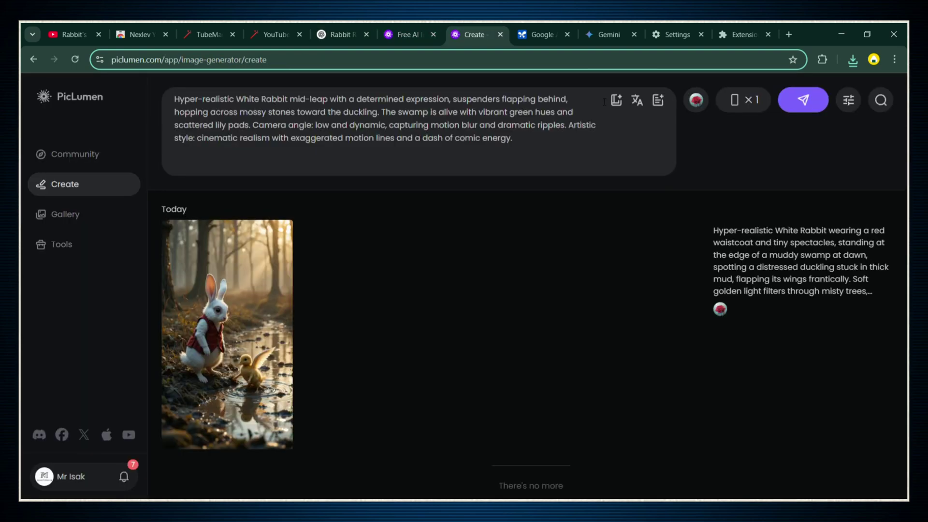
click(802, 99)
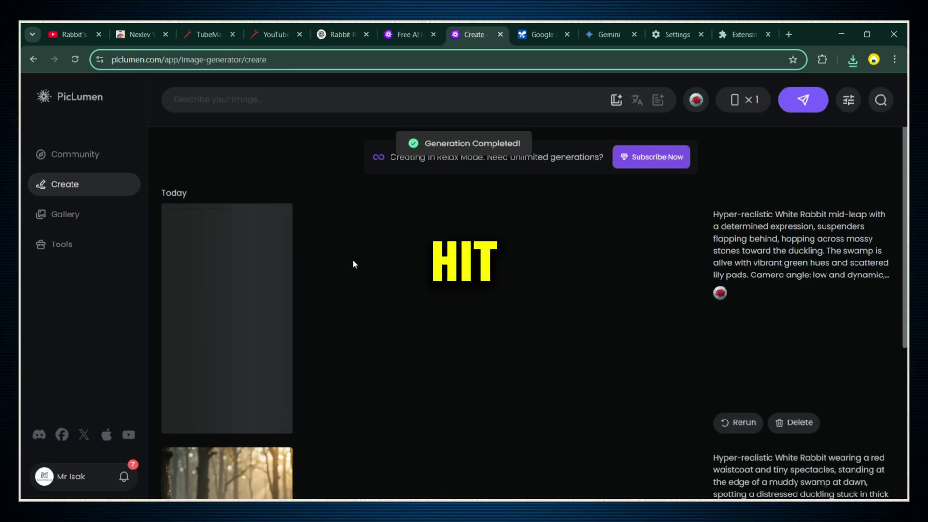
click(227, 299)
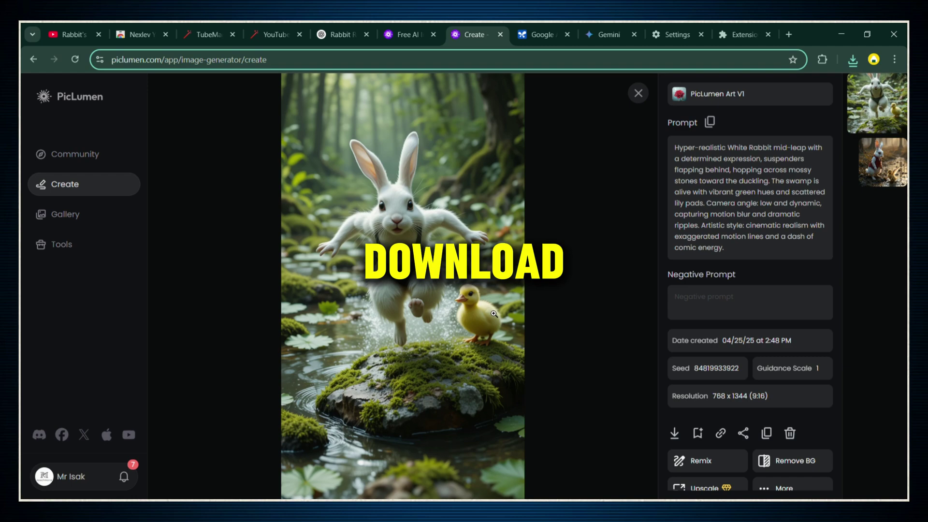
click(674, 433)
click(654, 321)
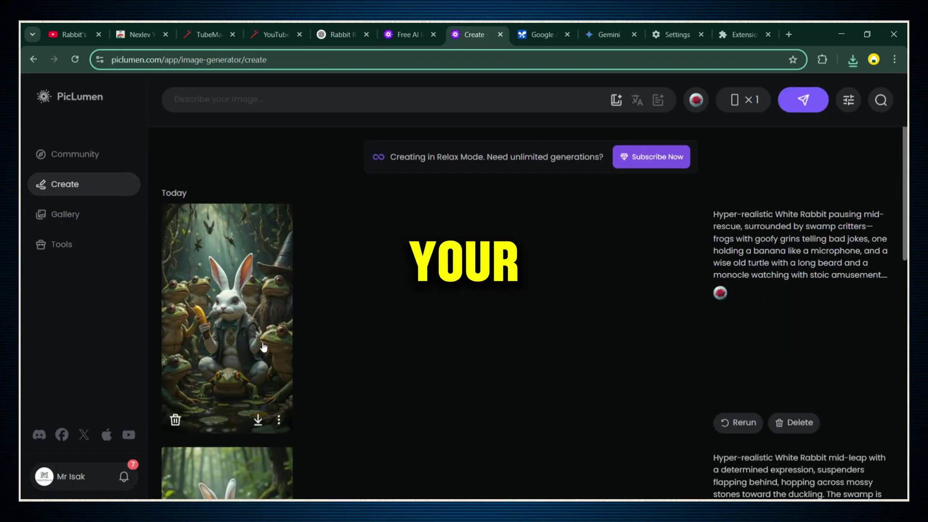
Bring up the swamp critters scene prompt and scroll through the PicLumen results.
click(227, 299)
key(Escape)
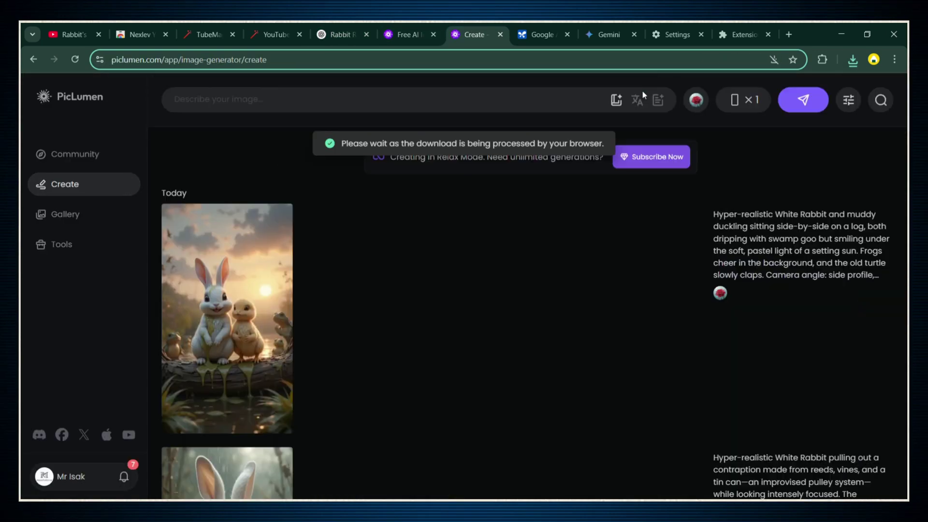
scroll(483, 314, down, 10)
scroll(484, 314, up, 1)
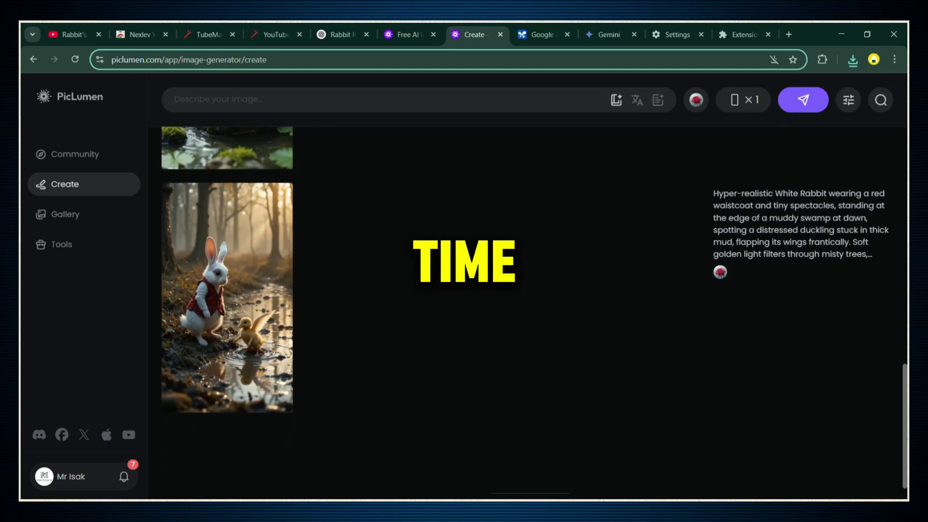
scroll(483, 314, up, 4)
scroll(483, 314, down, 5)
scroll(483, 315, up, 10)
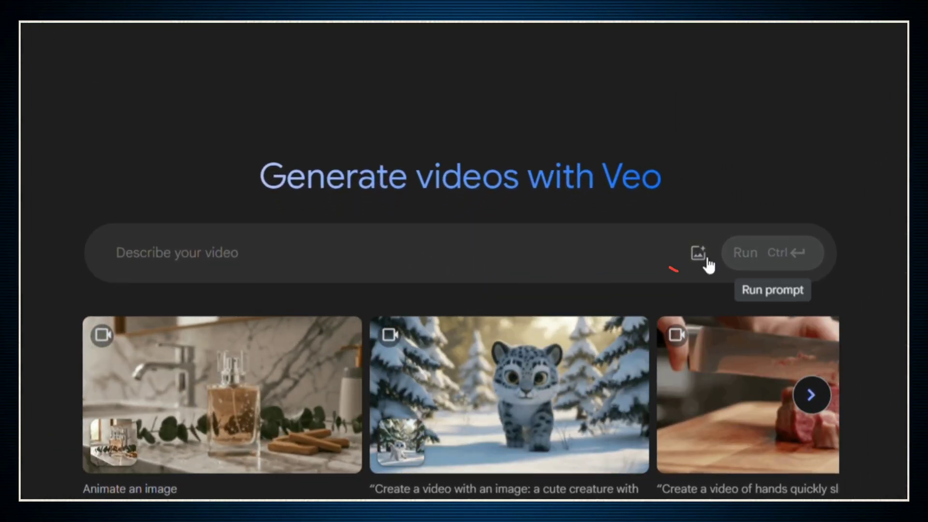
Upload the PicLumen rabbit picture as the Veo prompt's starting image.
click(701, 256)
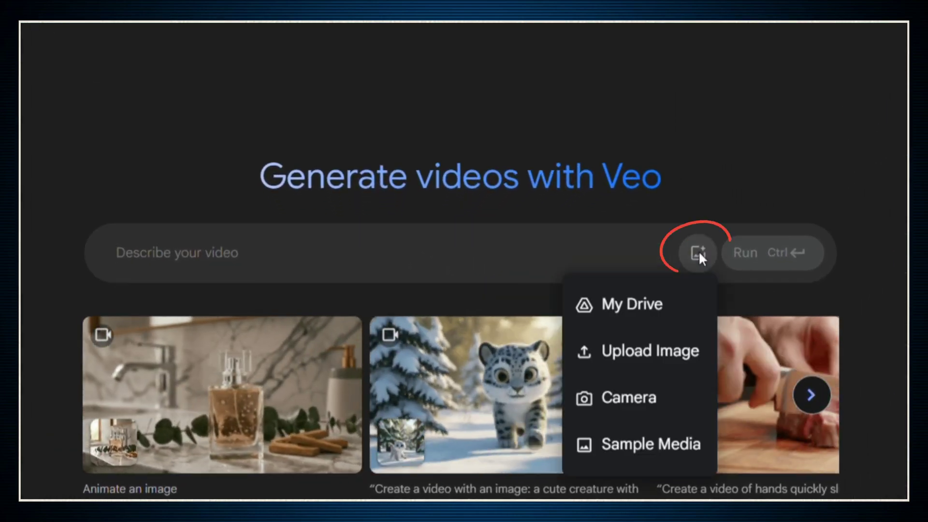
click(645, 361)
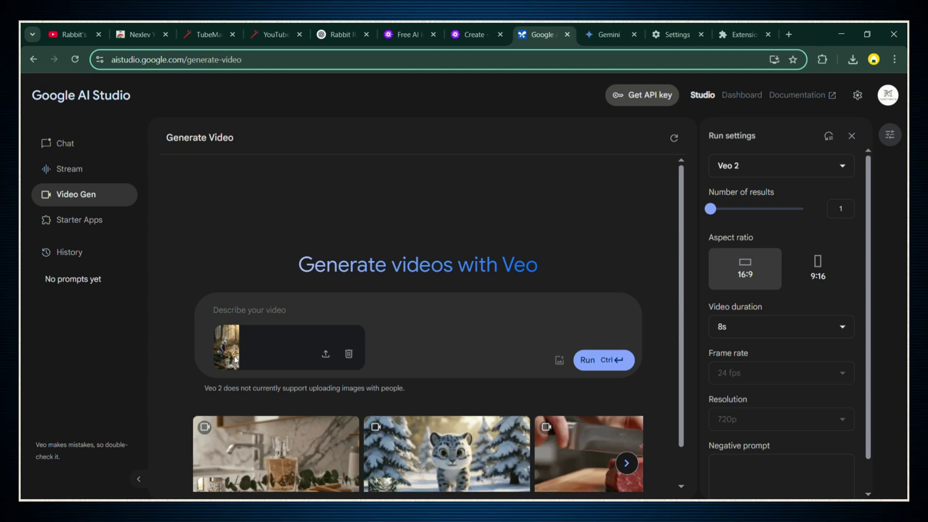
Add the White Rabbit swamp-rescue prompt, set 9:16, and run the Veo video.
click(465, 30)
click(530, 33)
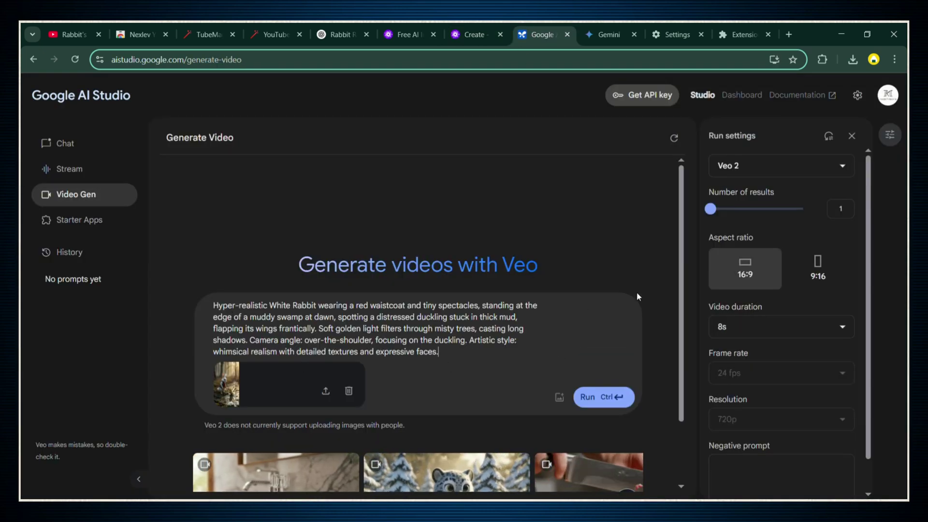
click(820, 280)
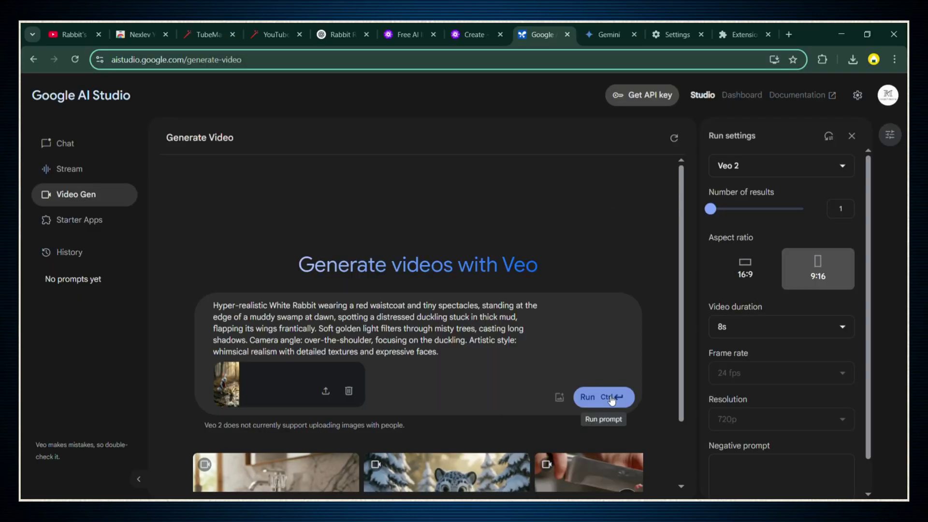
click(369, 433)
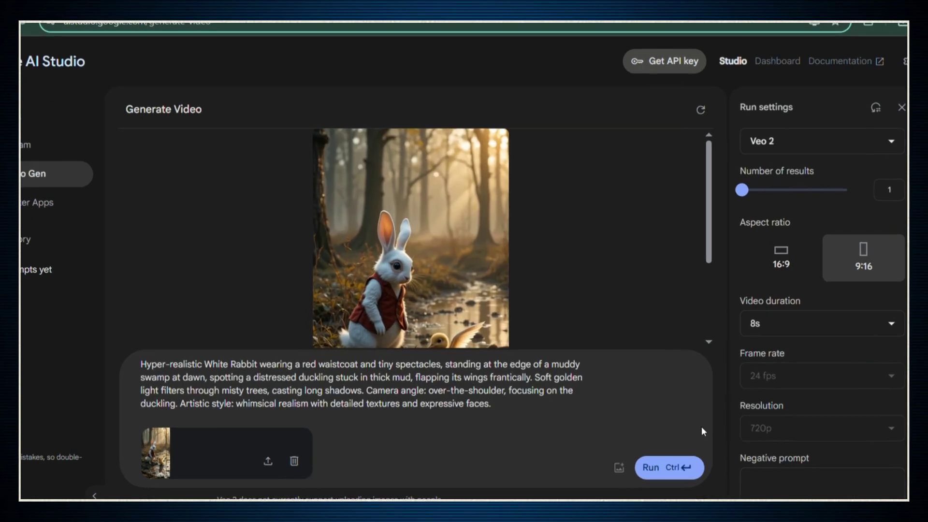
Play the first generated rabbit video full-size and download it.
drag(799, 141, 797, 241)
click(440, 326)
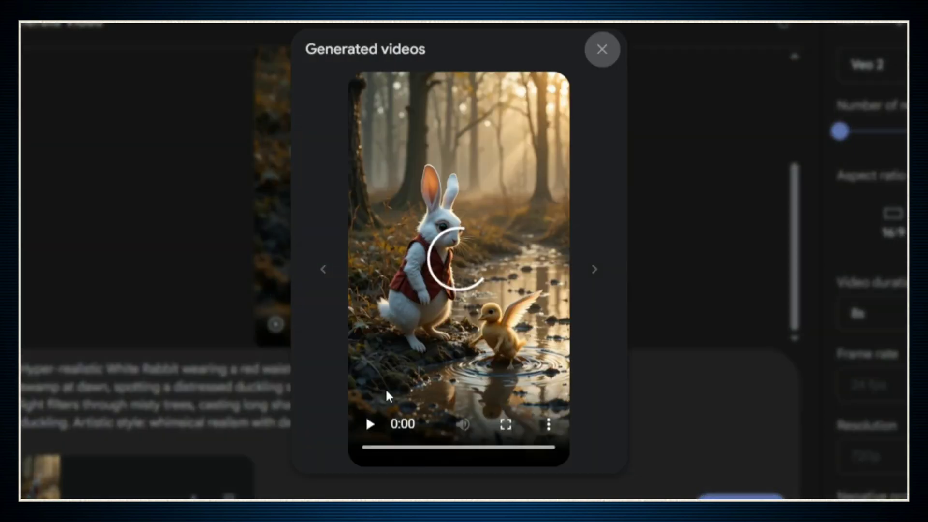
click(372, 425)
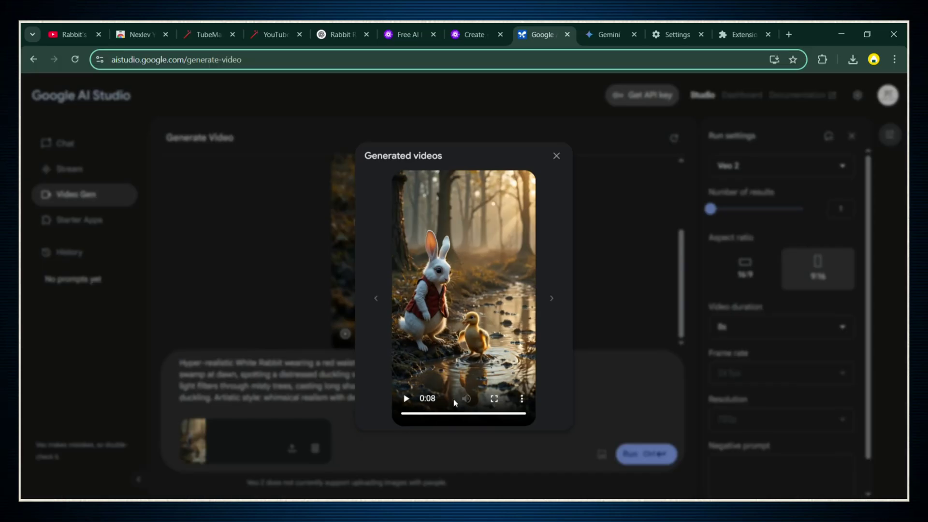
click(548, 423)
click(440, 342)
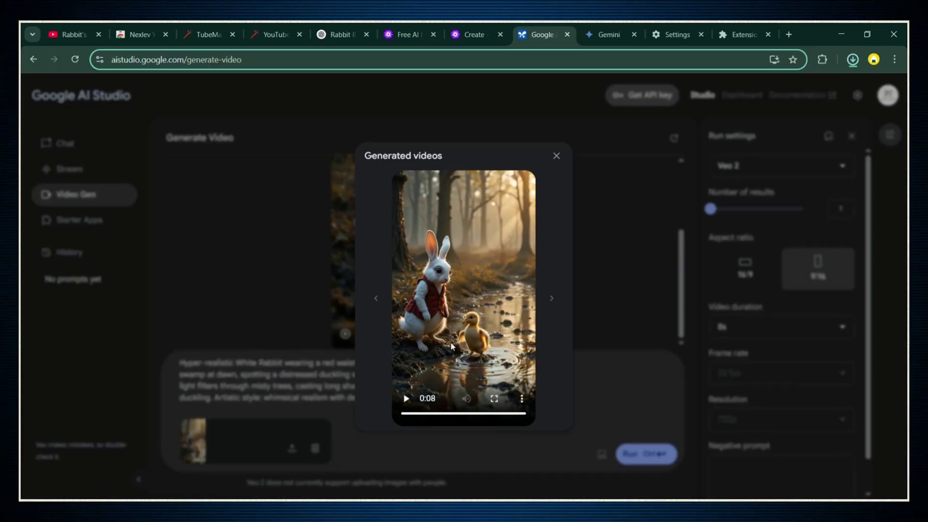
click(556, 155)
Upload the next rabbit image to Veo and bring over its prompt from PicLumen.
click(602, 472)
click(560, 384)
click(473, 34)
click(541, 34)
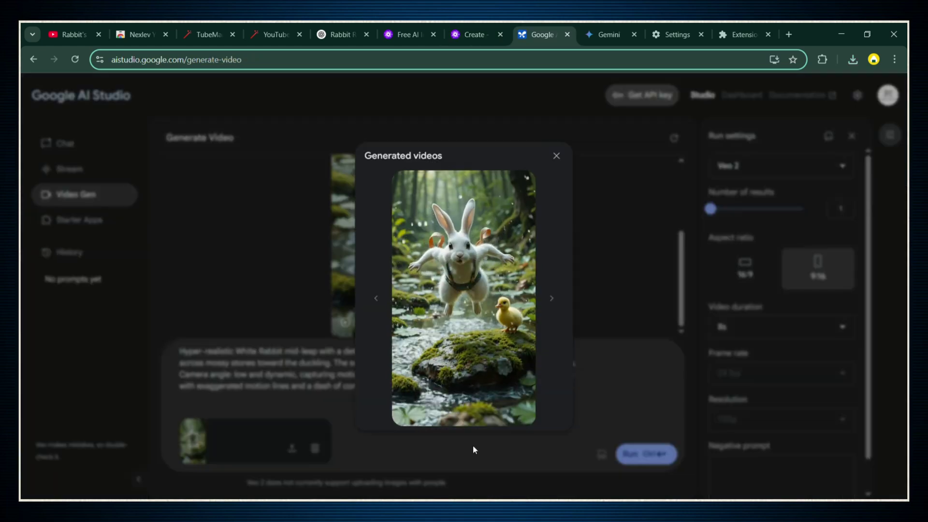
Download the second generated video and run the mid-leap rabbit prompt.
click(521, 398)
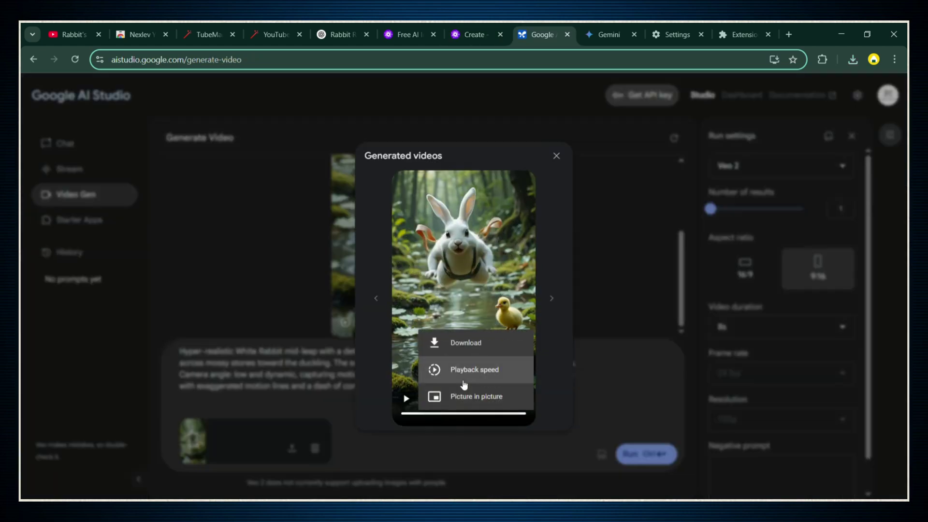
click(453, 343)
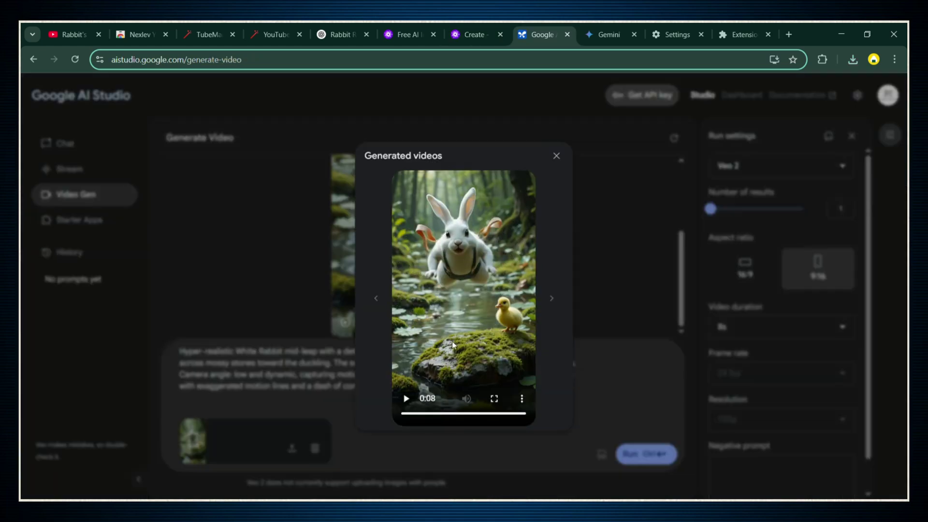
click(556, 157)
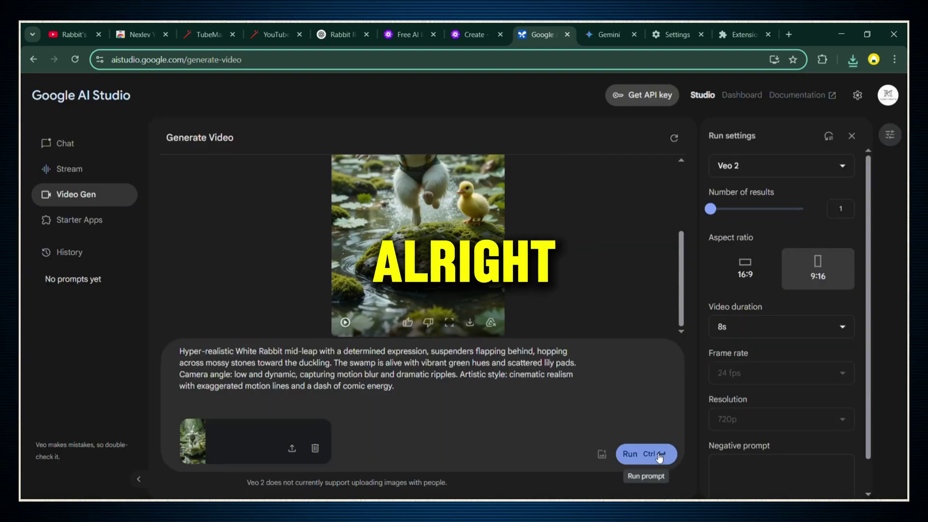
click(628, 453)
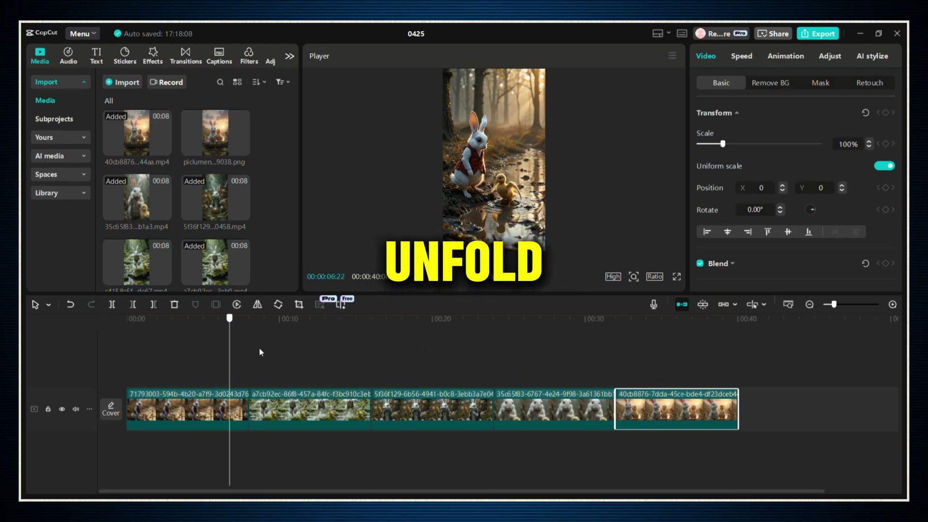
Scrub the playhead to about nine seconds, then return it to the start of the timeline.
click(114, 363)
drag(169, 362, 279, 362)
click(110, 375)
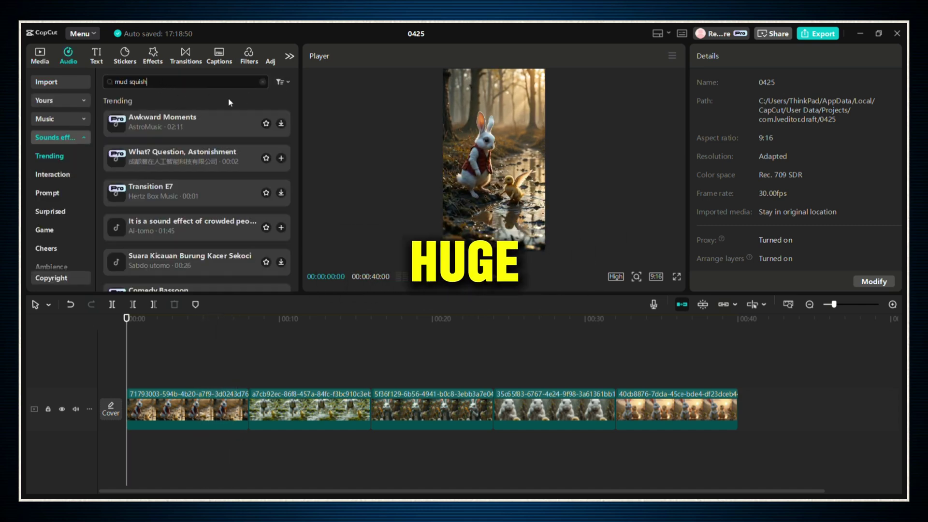
Search sound effects for 'mud squish', download the mud walking sound, and add birds-in-the-forest audio.
key(Return)
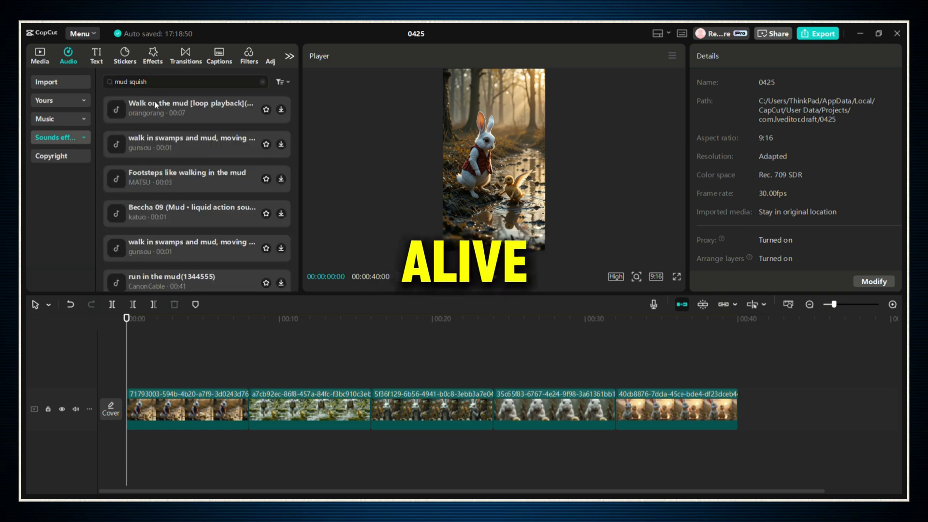
click(157, 112)
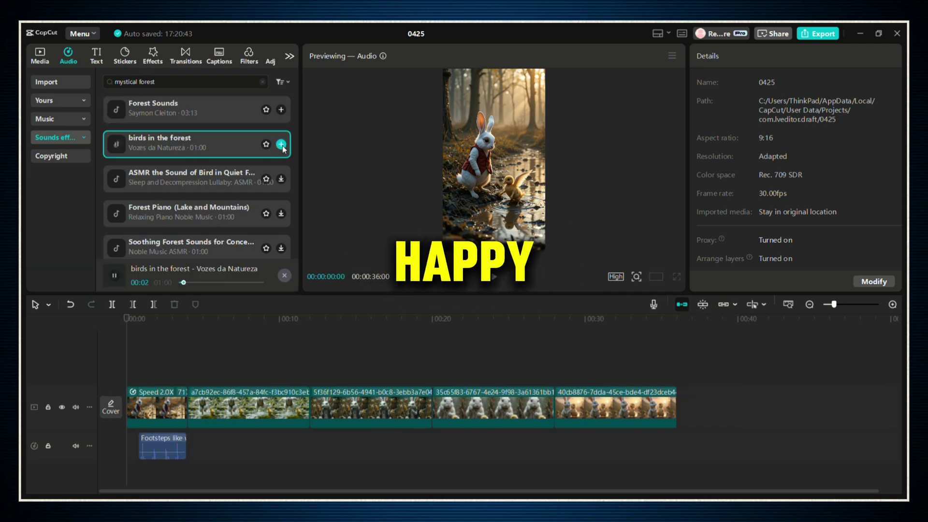
click(281, 144)
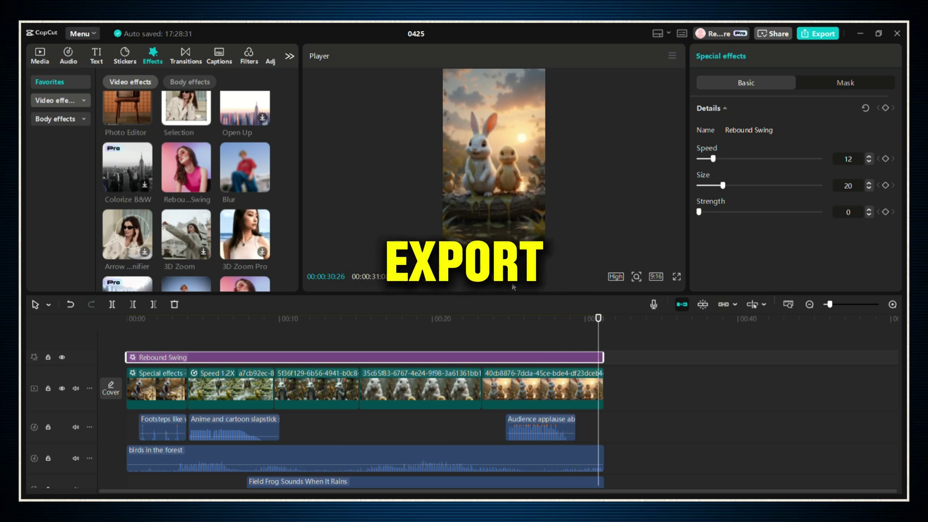
Scroll while previewing the finished rabbit-and-frogs short.
scroll(680, 415, down, 1)
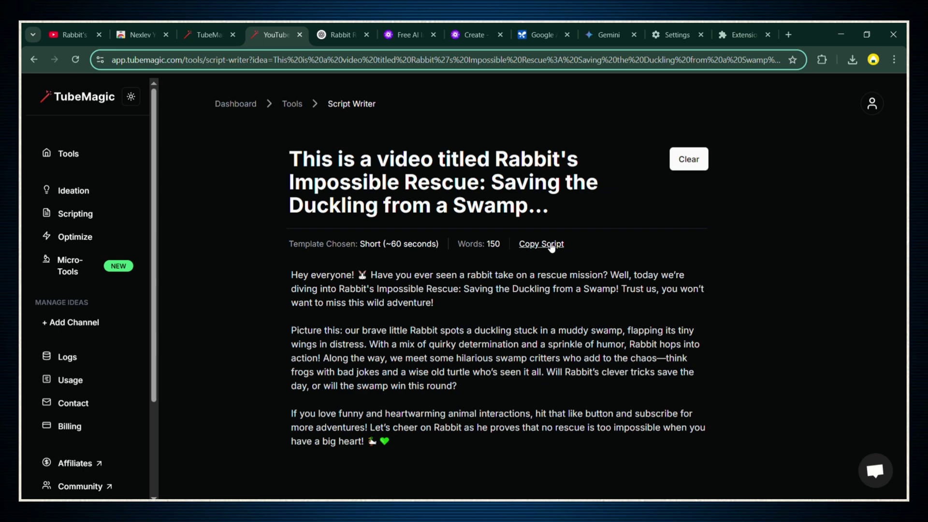
Copy the rabbit rescue script and paste it as Content in Warp Upload.
click(551, 244)
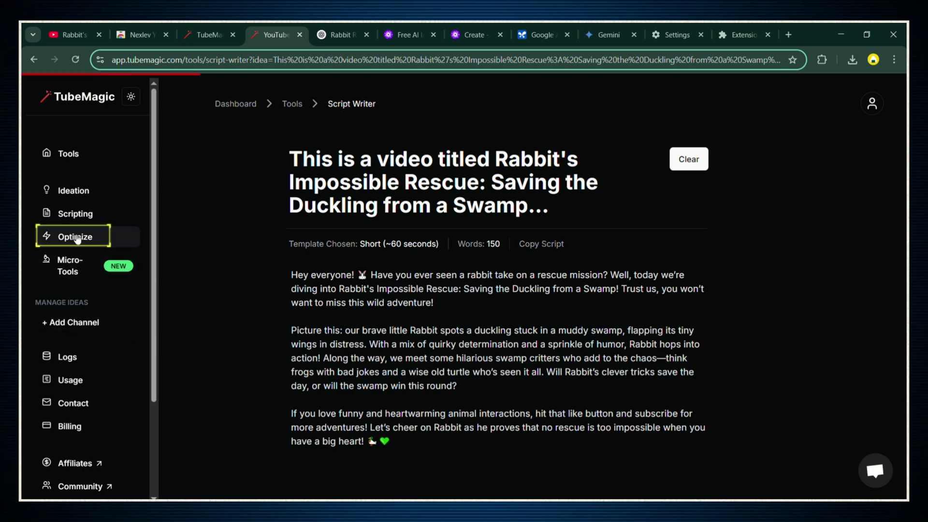
click(279, 316)
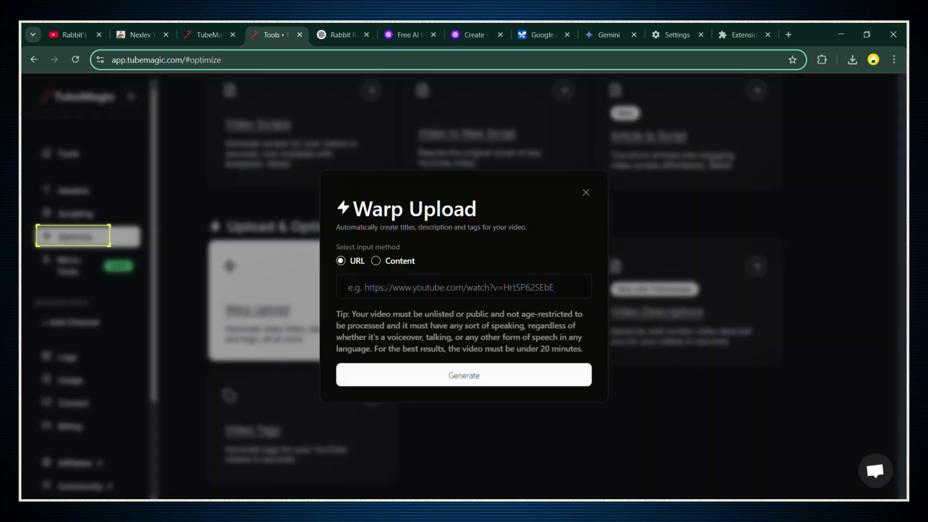
click(376, 261)
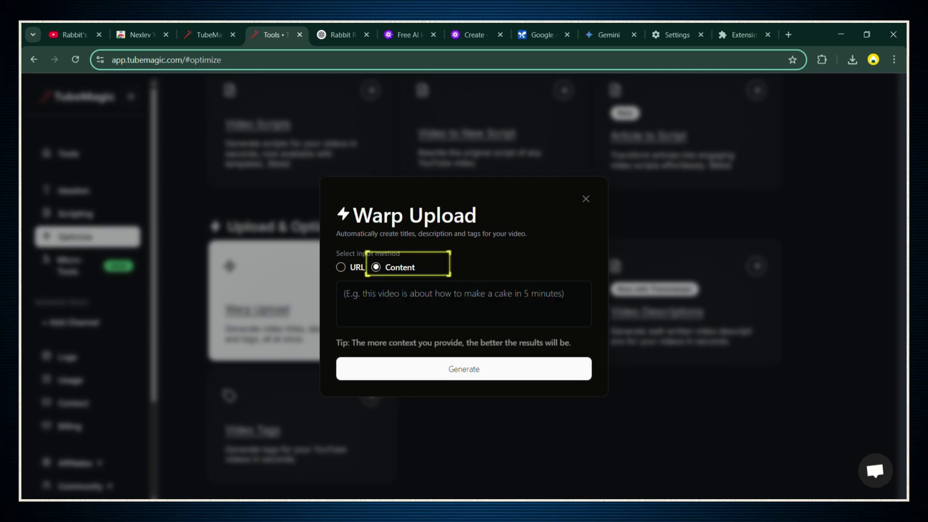
click(344, 294)
key(ctrl+v)
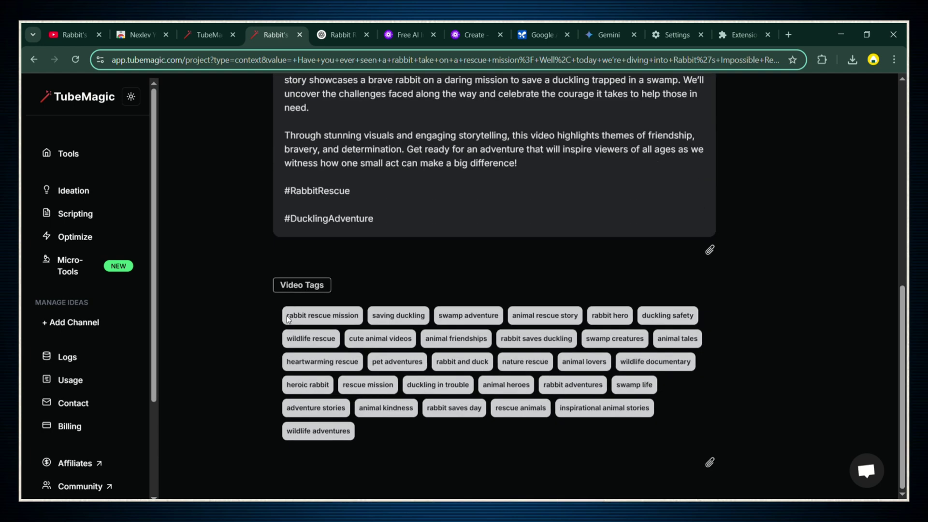
Copy the generated video tags and description.
click(710, 462)
click(709, 250)
scroll(396, 307, up, 8)
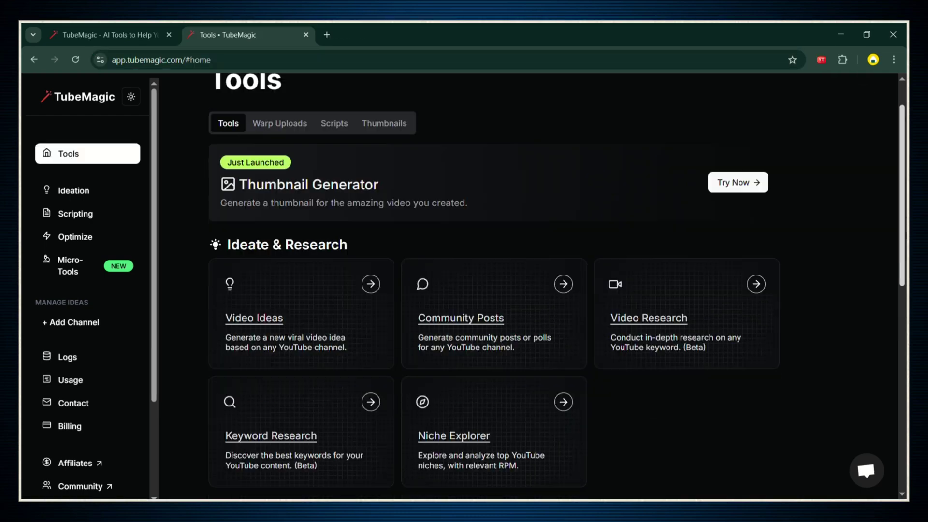
Browse TubeMagic's tools and open Niche Explorer.
scroll(488, 314, down, 7)
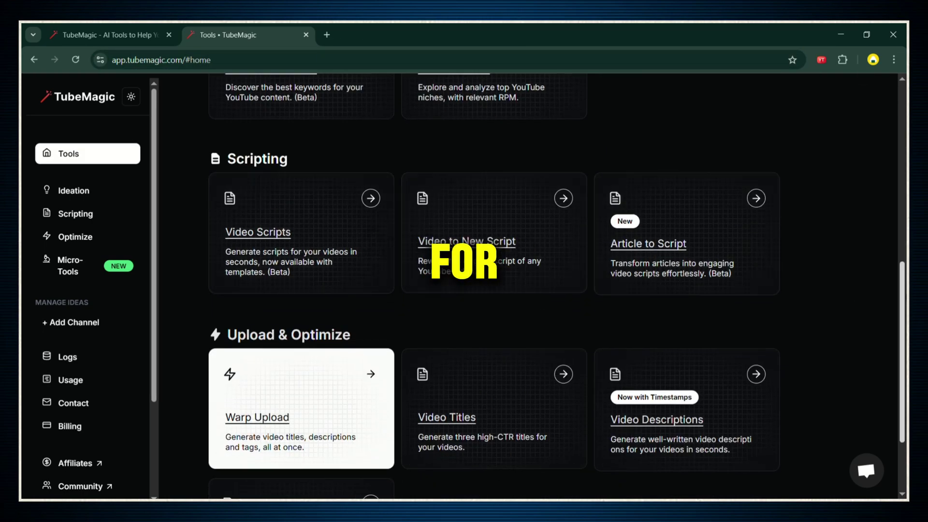
scroll(500, 336, down, 2)
scroll(499, 335, up, 7)
click(472, 344)
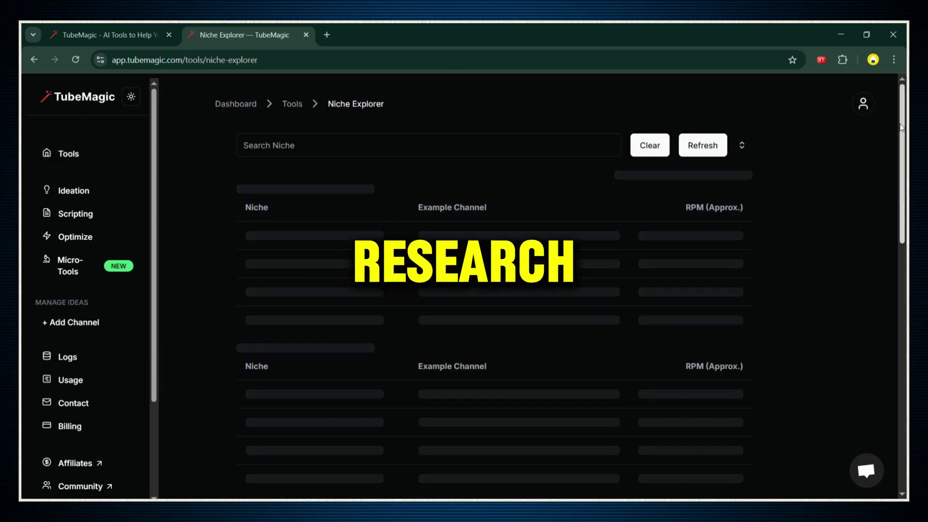
scroll(902, 122, down, 15)
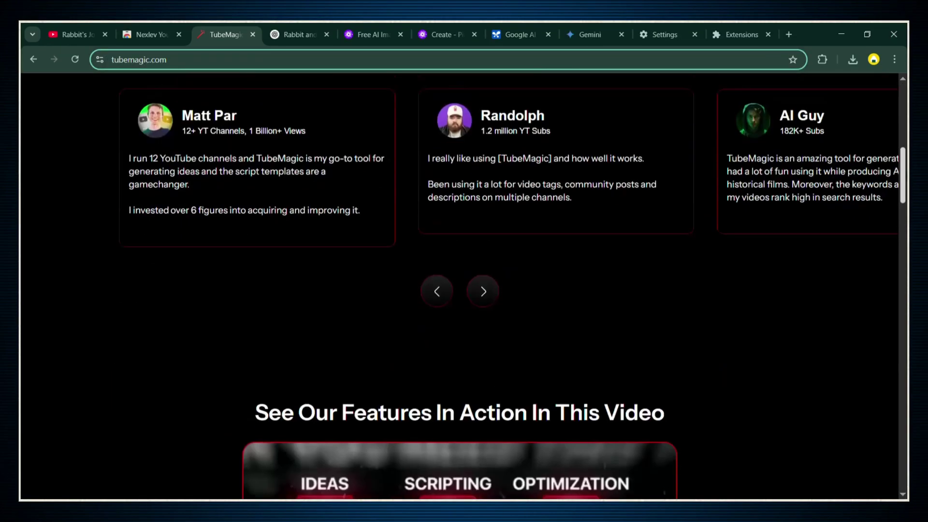
scroll(464, 285, down, 10)
drag(180, 186, 332, 186)
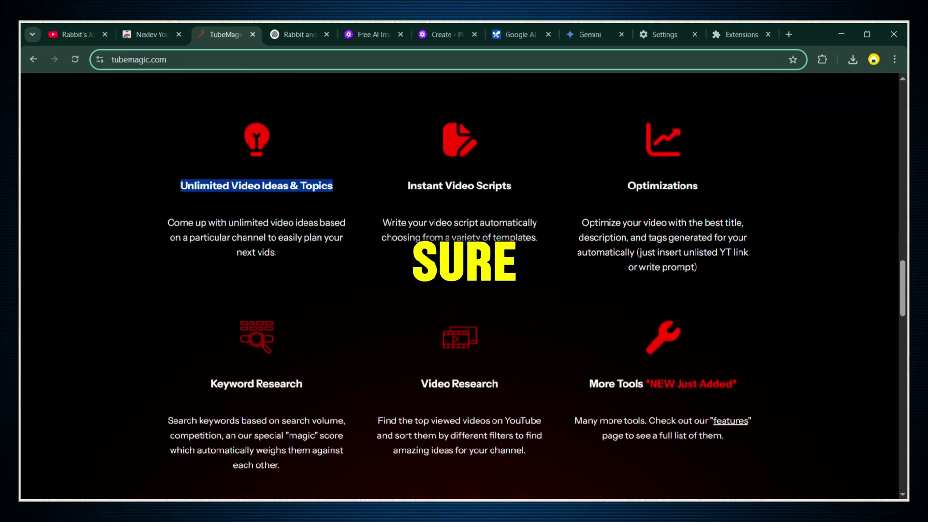
drag(405, 190, 512, 190)
drag(627, 190, 698, 190)
drag(207, 384, 325, 390)
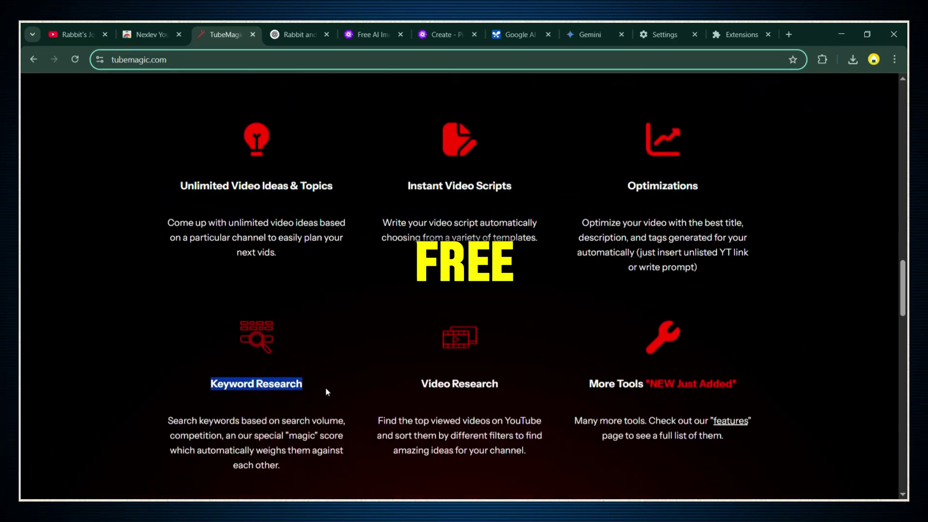
drag(589, 384, 737, 384)
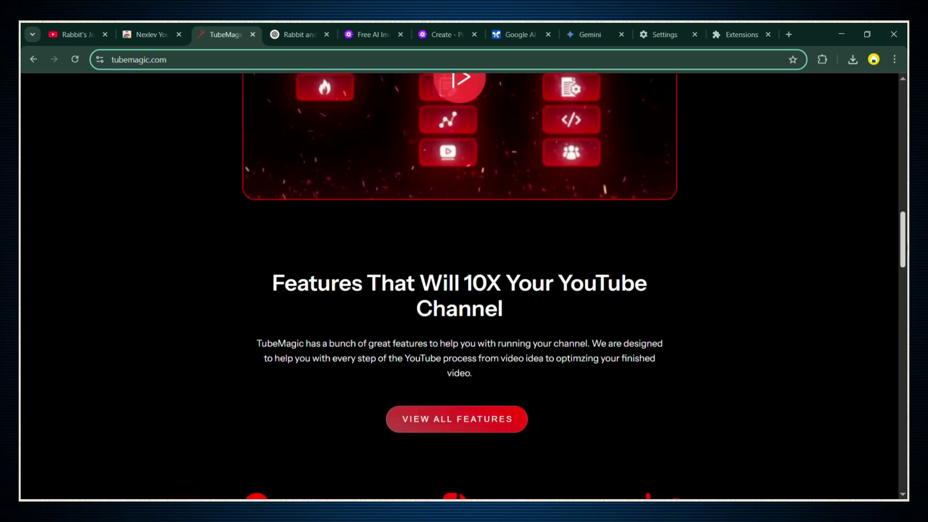